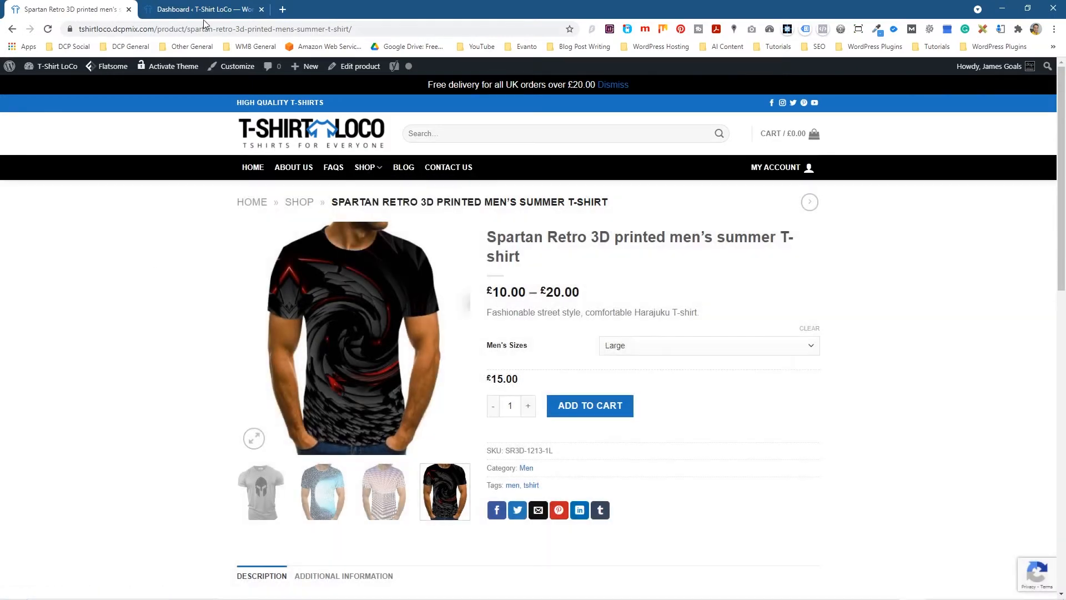
- Switch to the WordPress admin, open the product categories and name the new category Infants
left_click(205, 10)
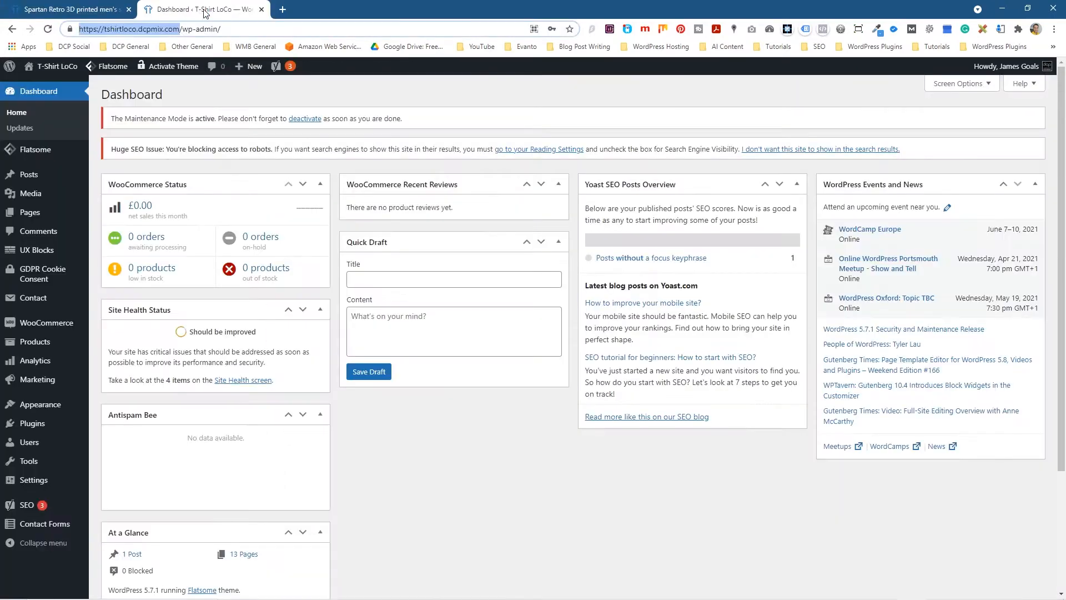
mouse_move(64, 337)
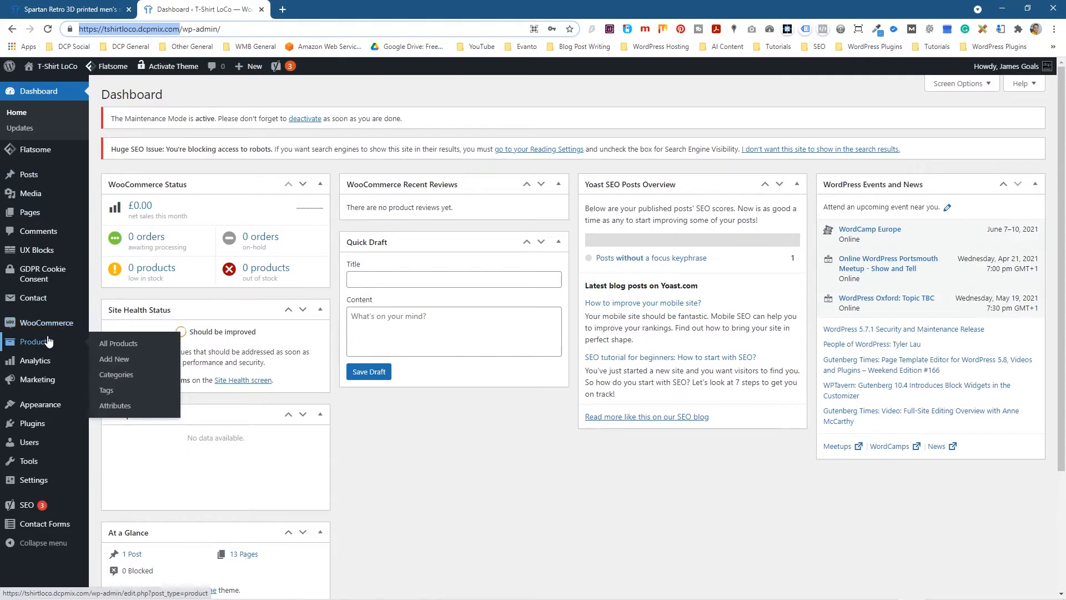
left_click(123, 376)
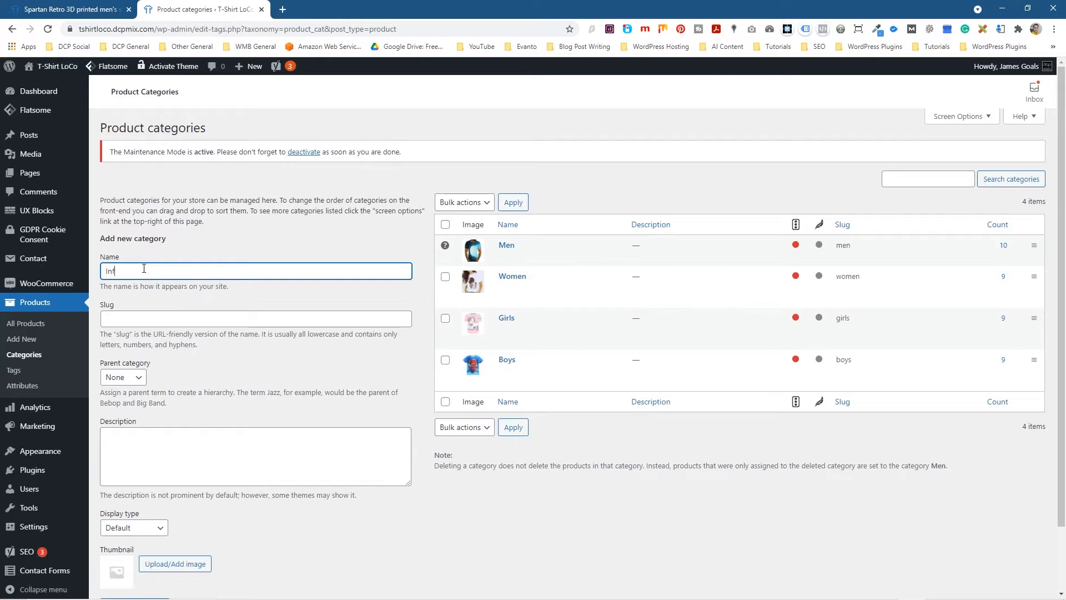
left_click(231, 374)
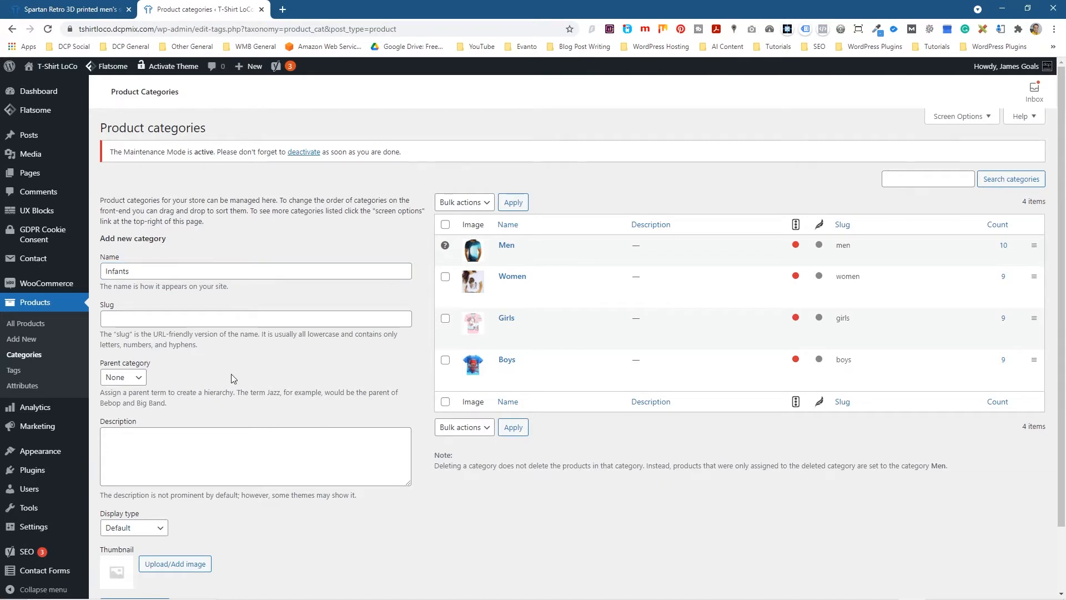
- Add the new category with an empty slug, parent category None and display type Default
left_click(132, 318)
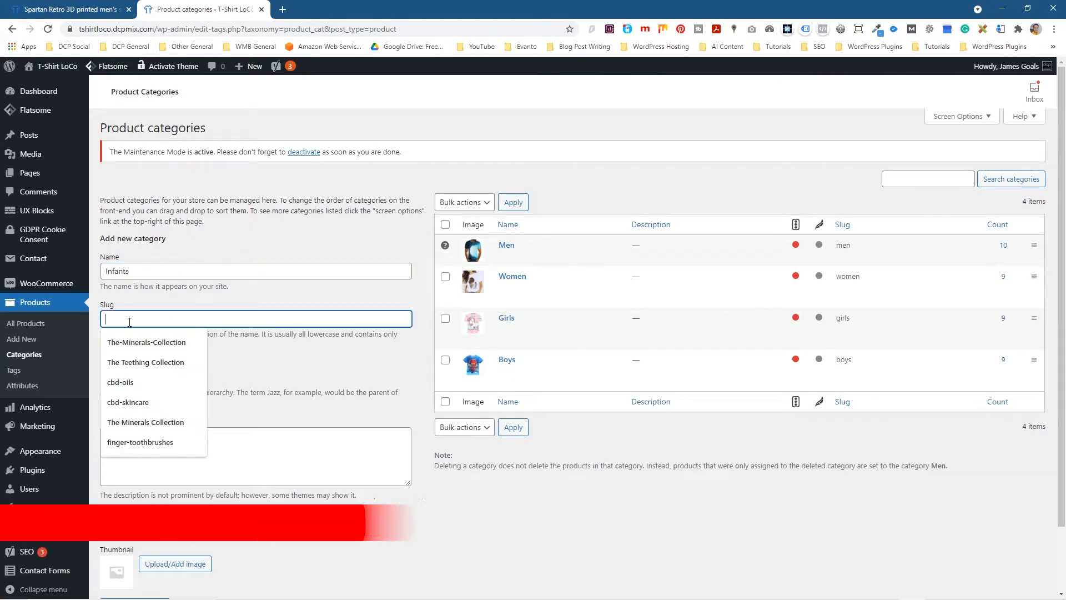
left_click(274, 363)
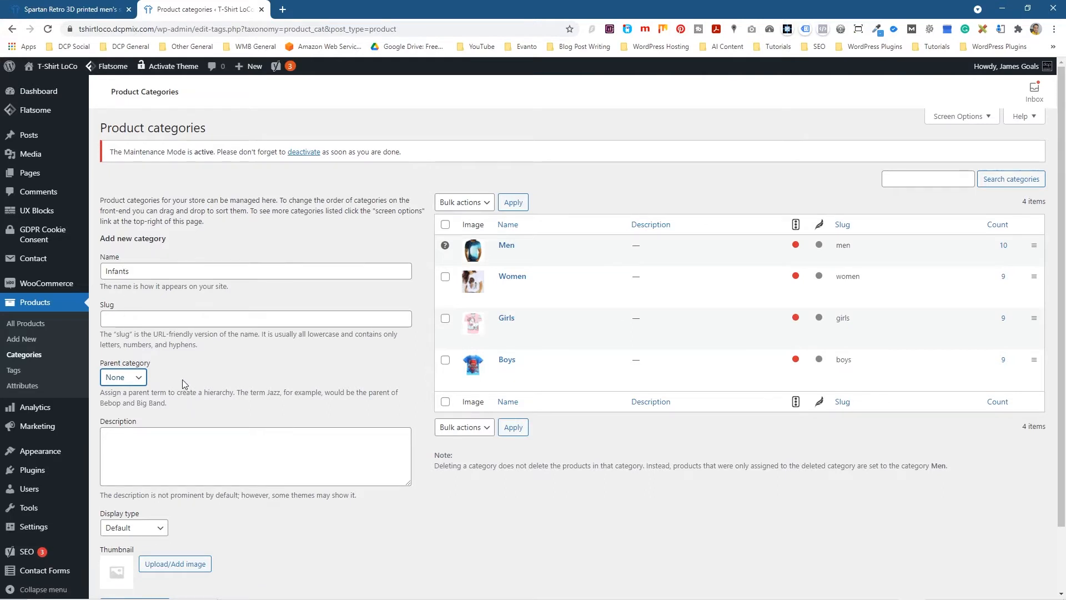
left_click(132, 380)
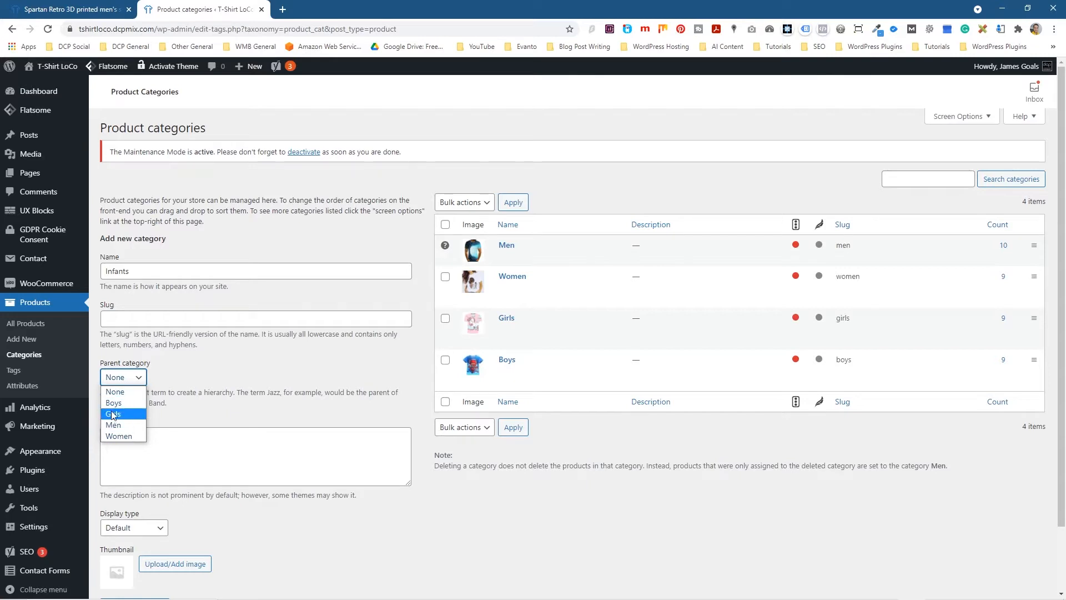
left_click(189, 353)
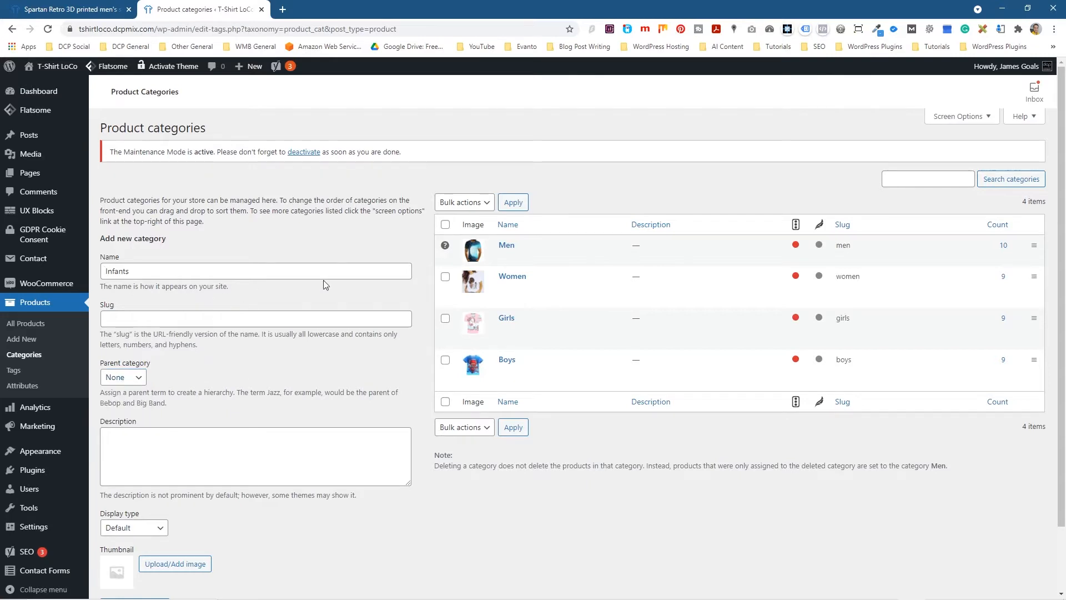
scroll(156, 389, "down", 1)
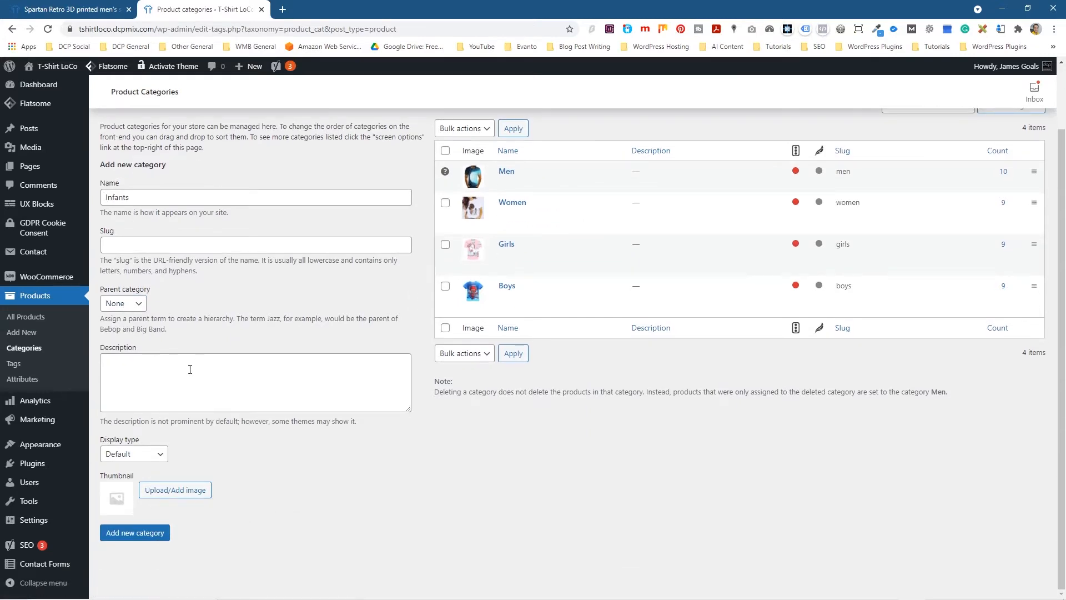
left_click(140, 456)
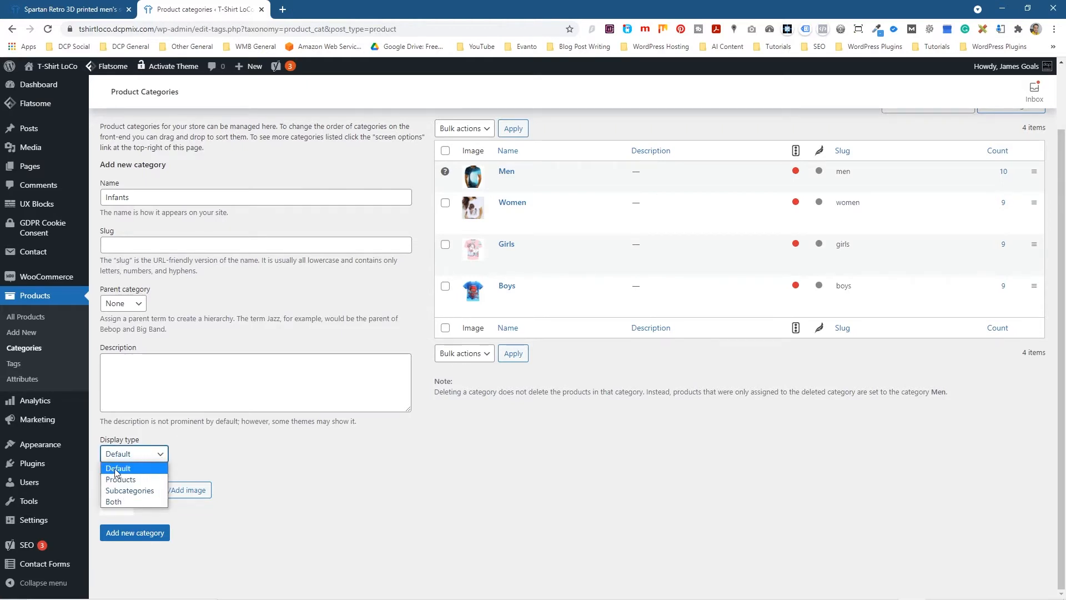
left_click(132, 471)
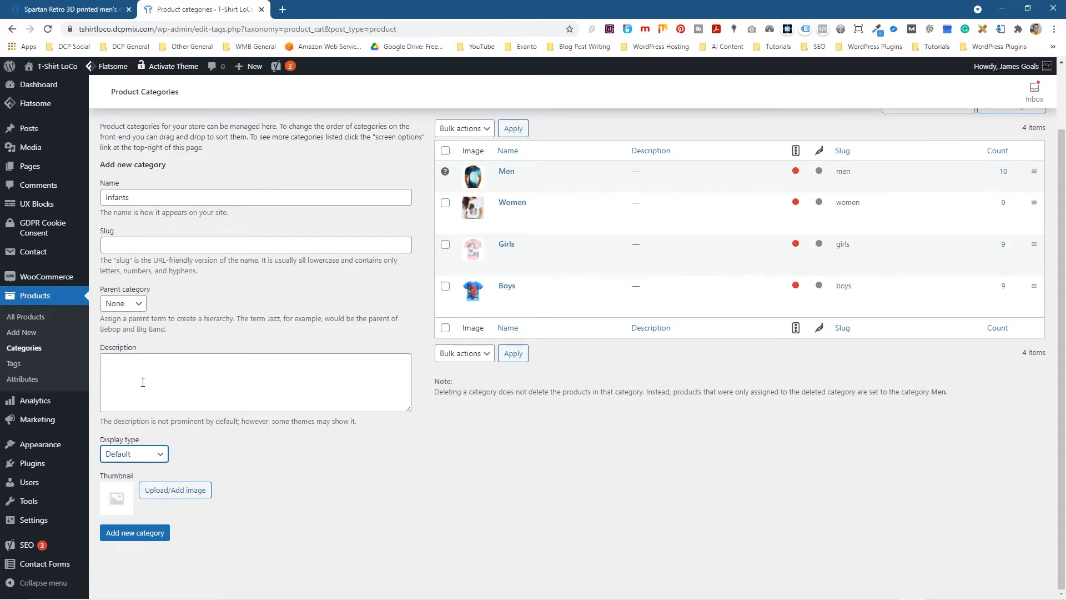
left_click(141, 539)
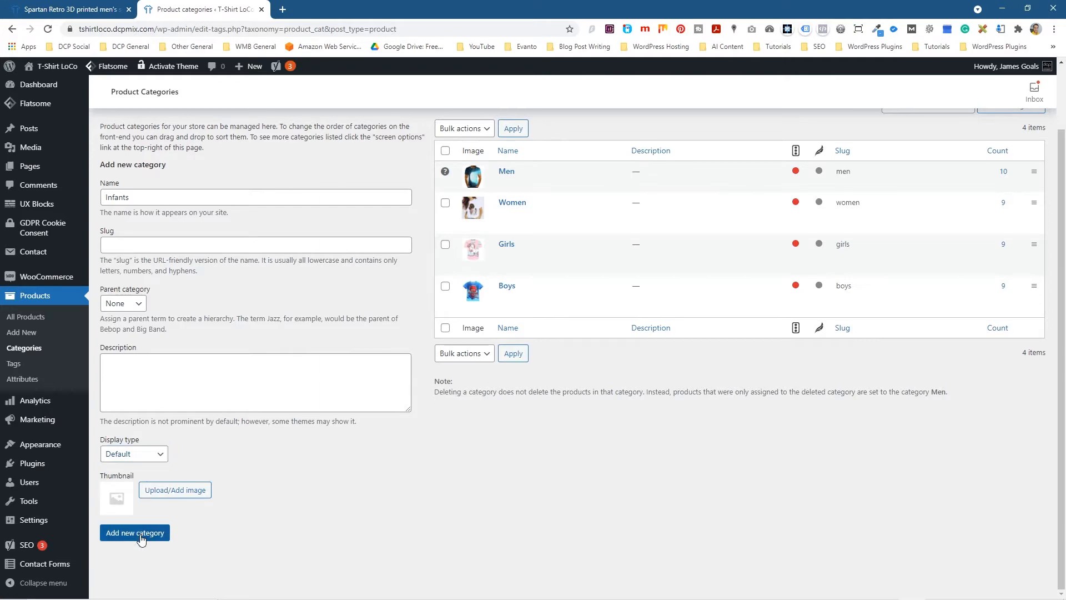
left_click(140, 534)
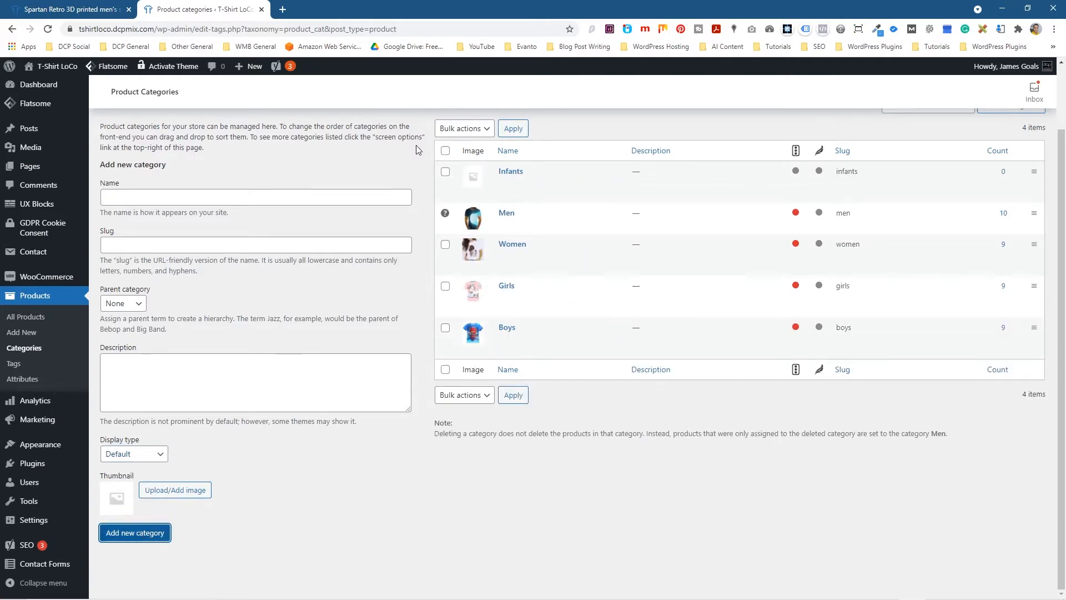
- Reload the storefront product page and check which categories the Shop navigation lists
left_click(83, 9)
left_click(47, 29)
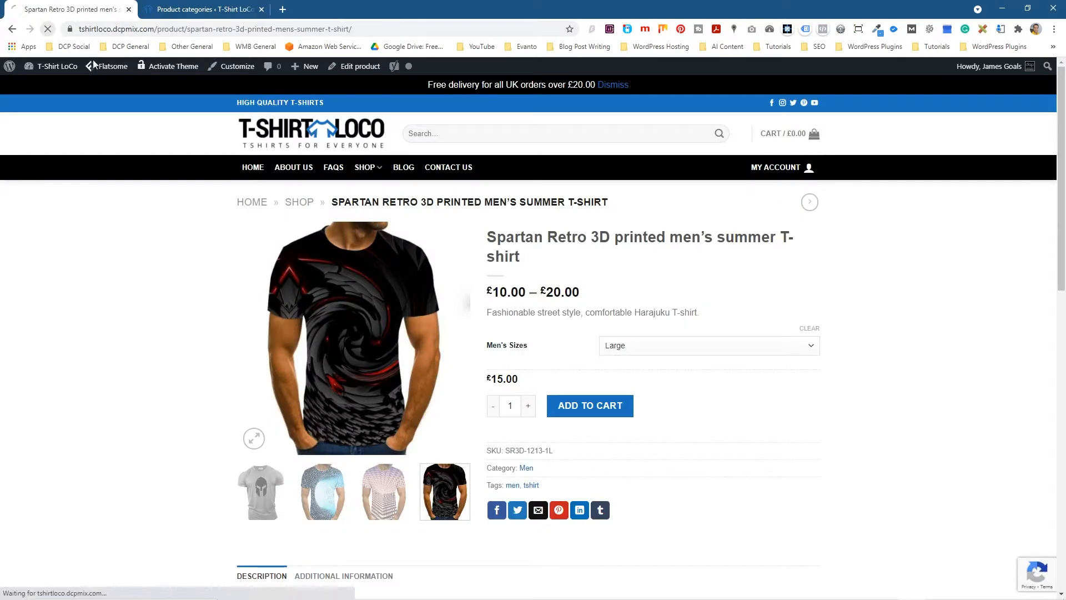
mouse_move(366, 167)
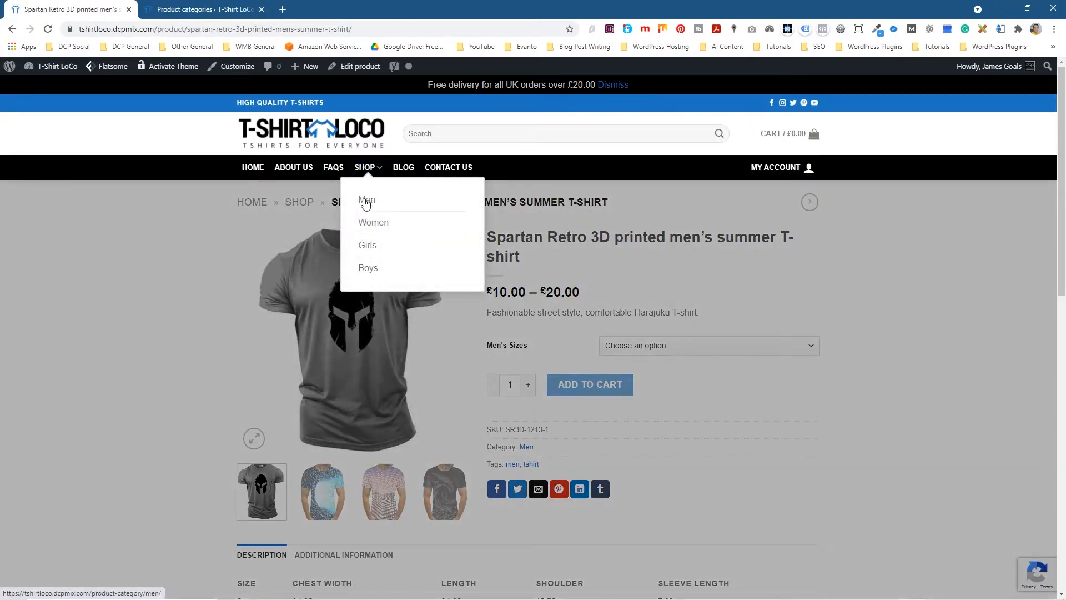
- Return to the WordPress admin, open the site's navigation menu editor and select Main (Main Menu) for editing
left_click(205, 9)
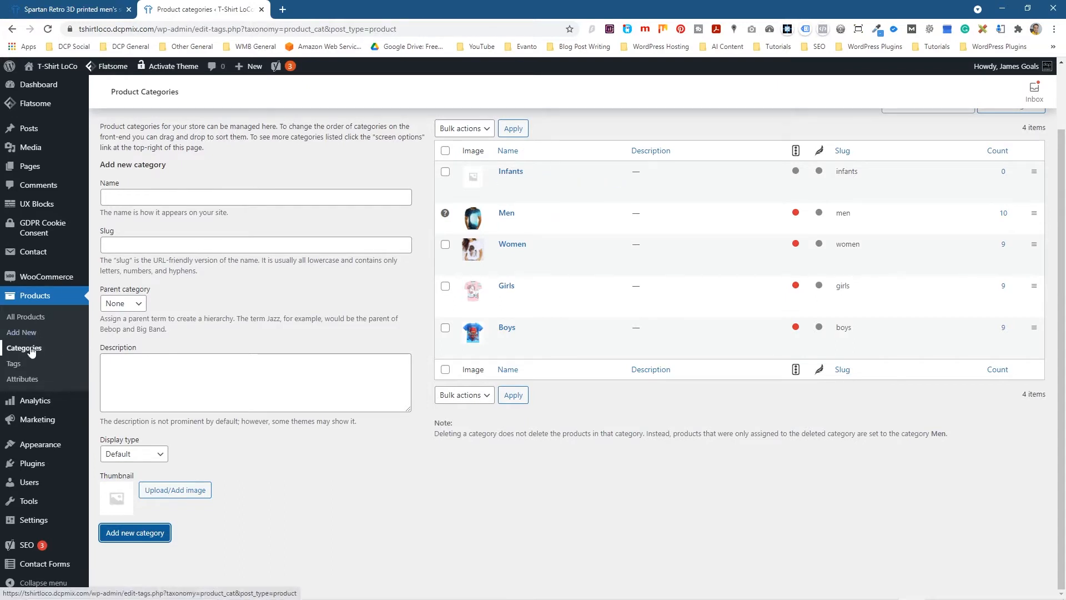
mouse_move(43, 449)
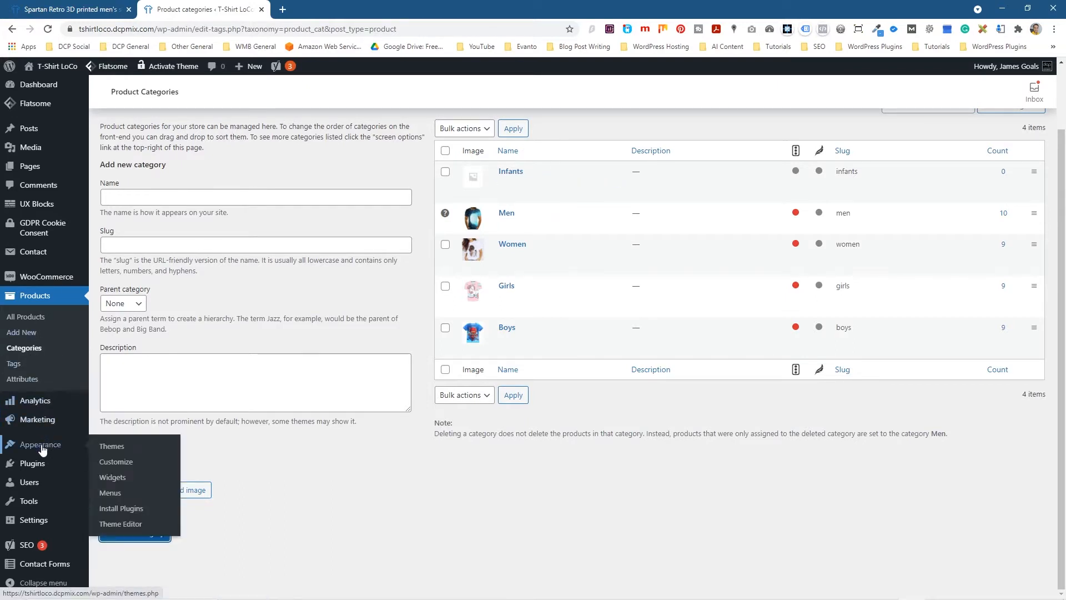
left_click(114, 494)
left_click(205, 188)
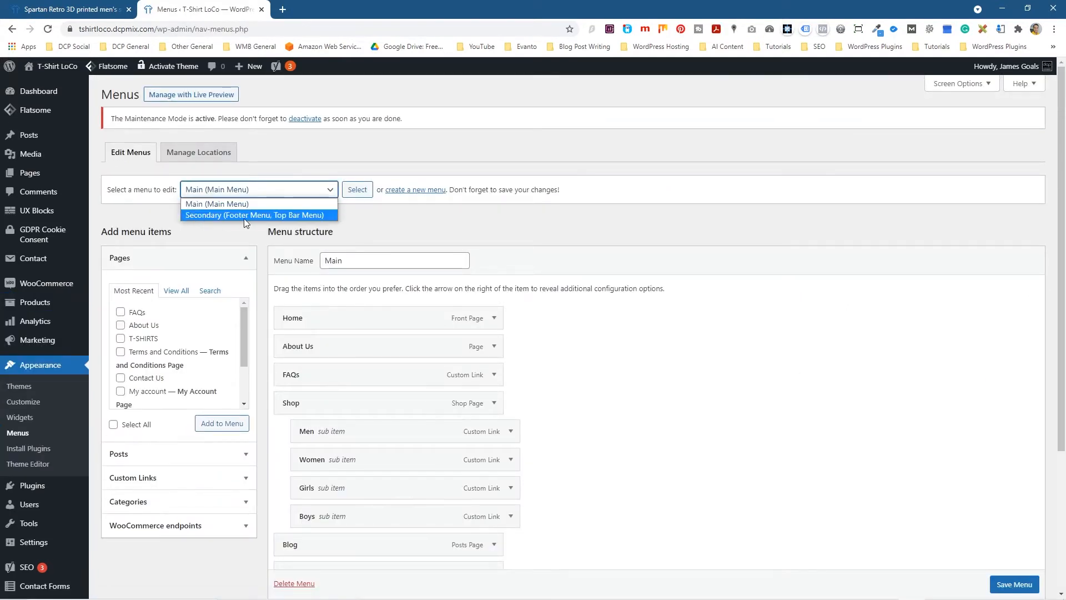
left_click(216, 205)
left_click(355, 190)
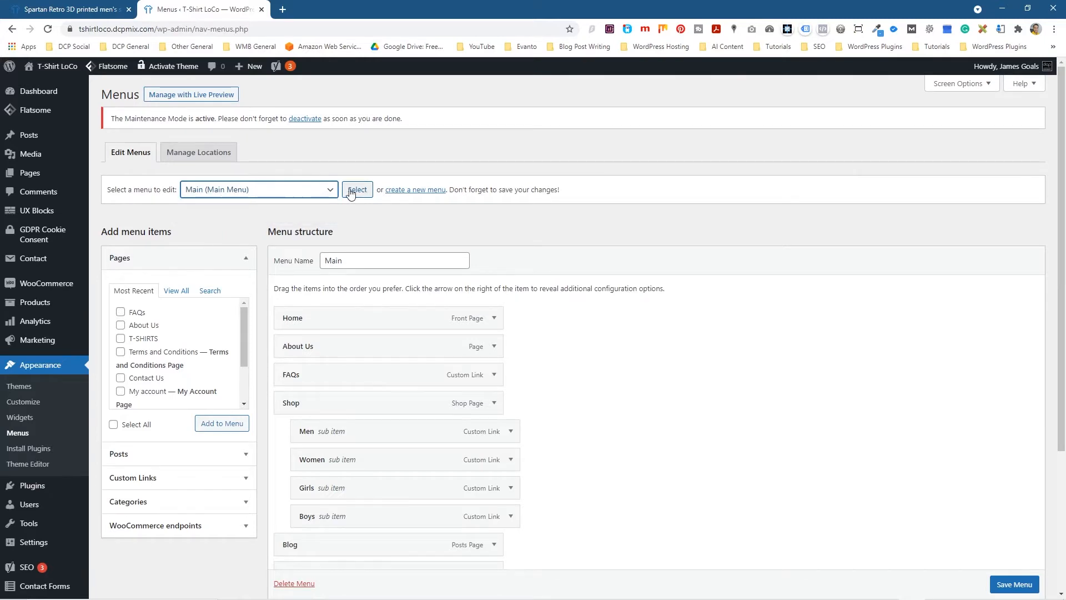
left_click(581, 97)
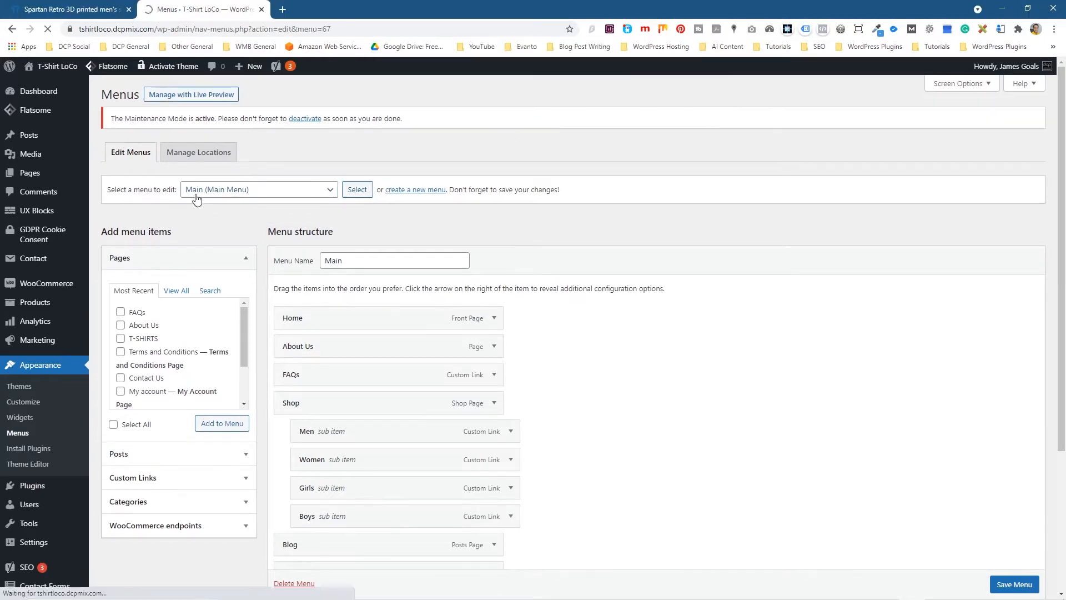
- Look through the pages and categories available as menu items and open the custom link options
scroll(560, 409, "down", 3)
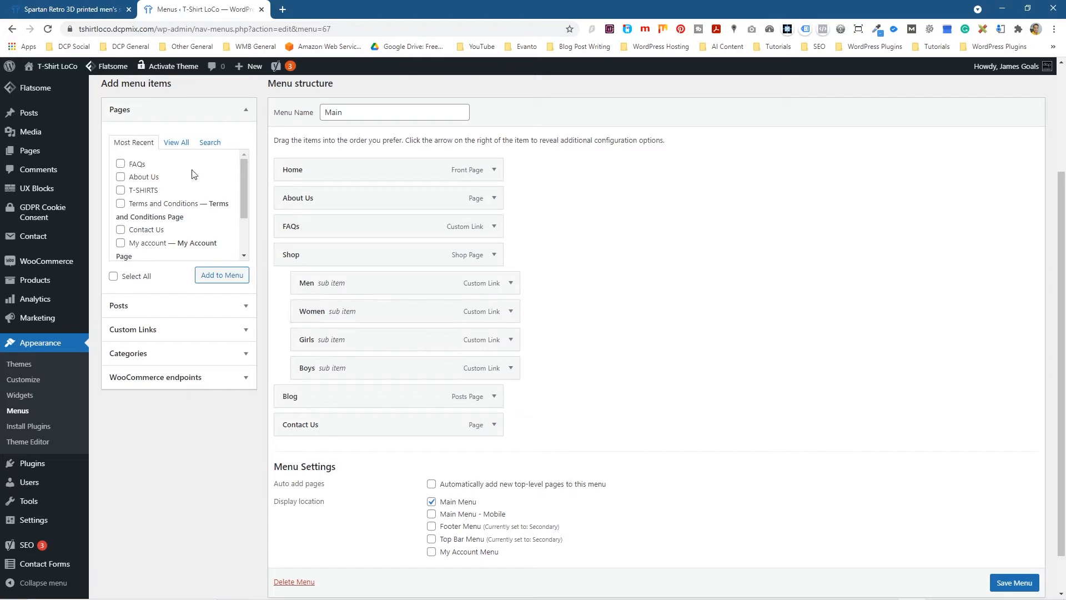
scroll(192, 218, "down", 2)
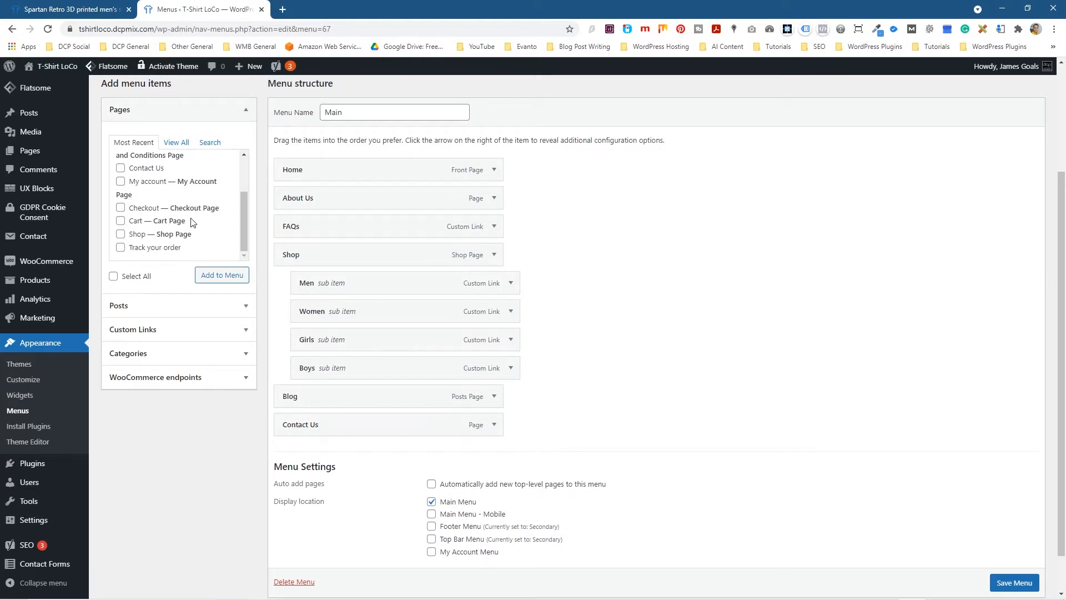
left_click(195, 354)
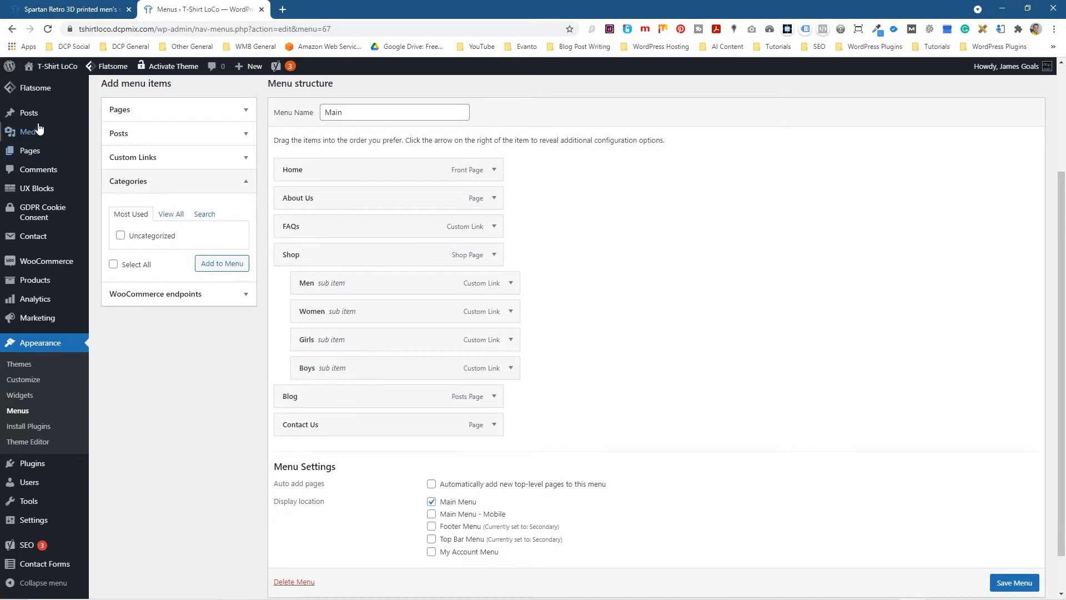
left_click(148, 181)
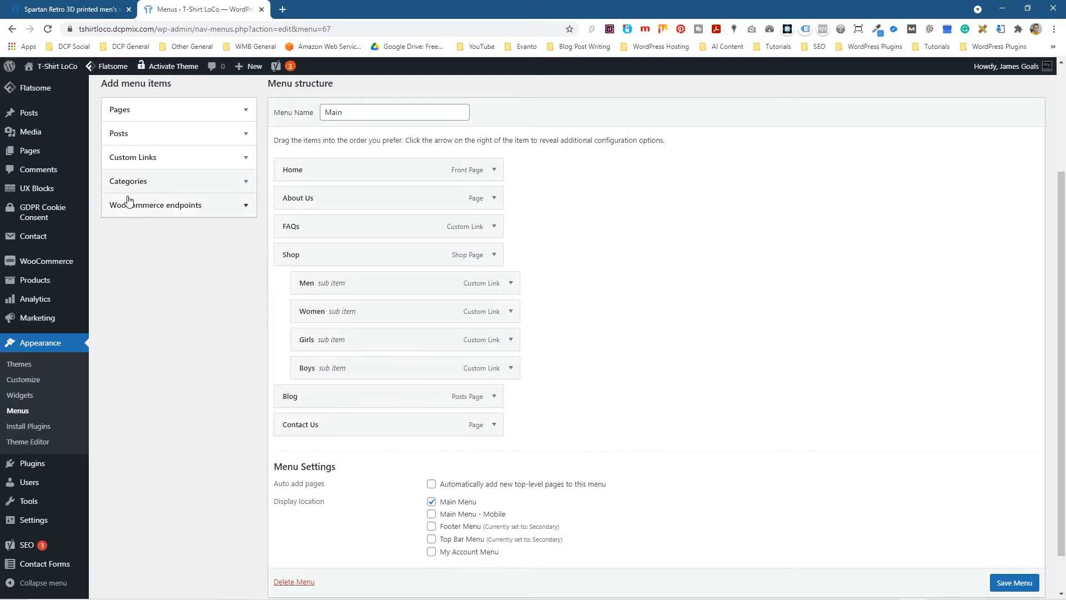
left_click(152, 167)
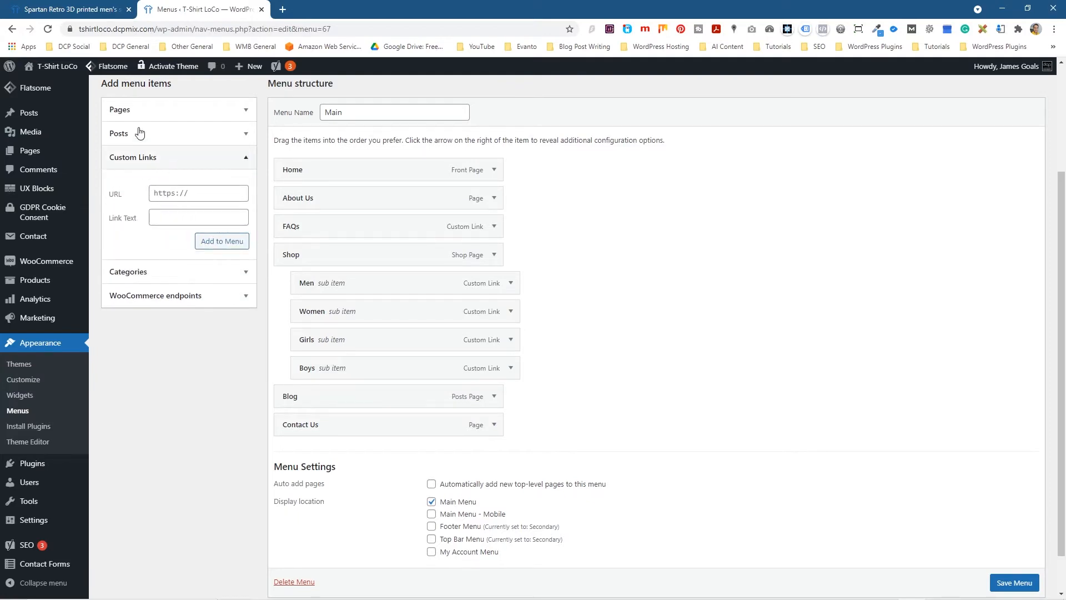
left_click(72, 9)
left_click(209, 11)
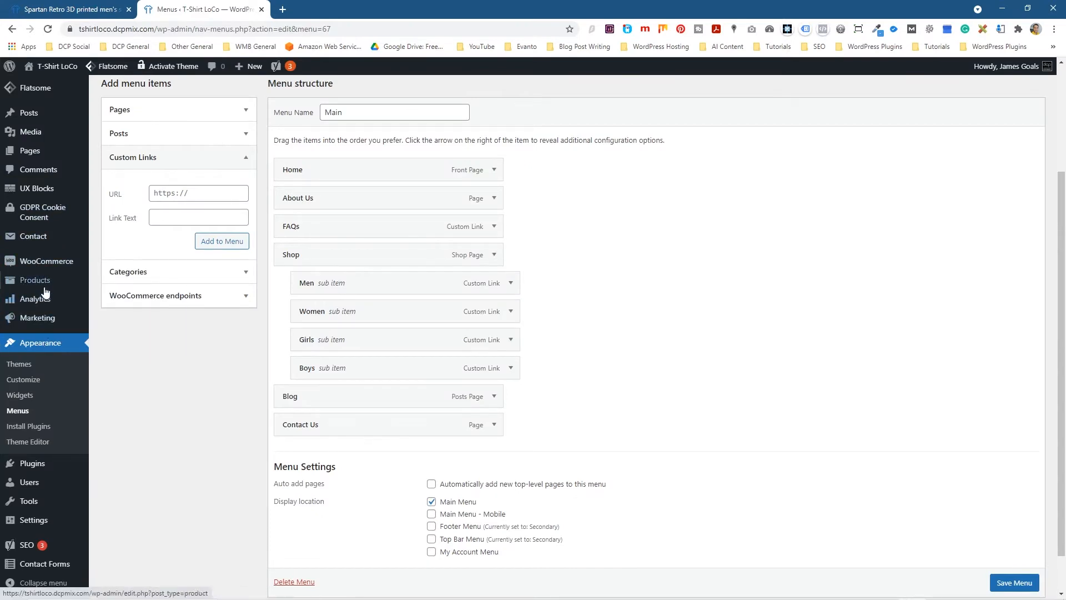
- Open the product categories in a new browser tab, view the Infants category on the storefront and copy its URL
mouse_move(45, 286)
left_click(311, 9)
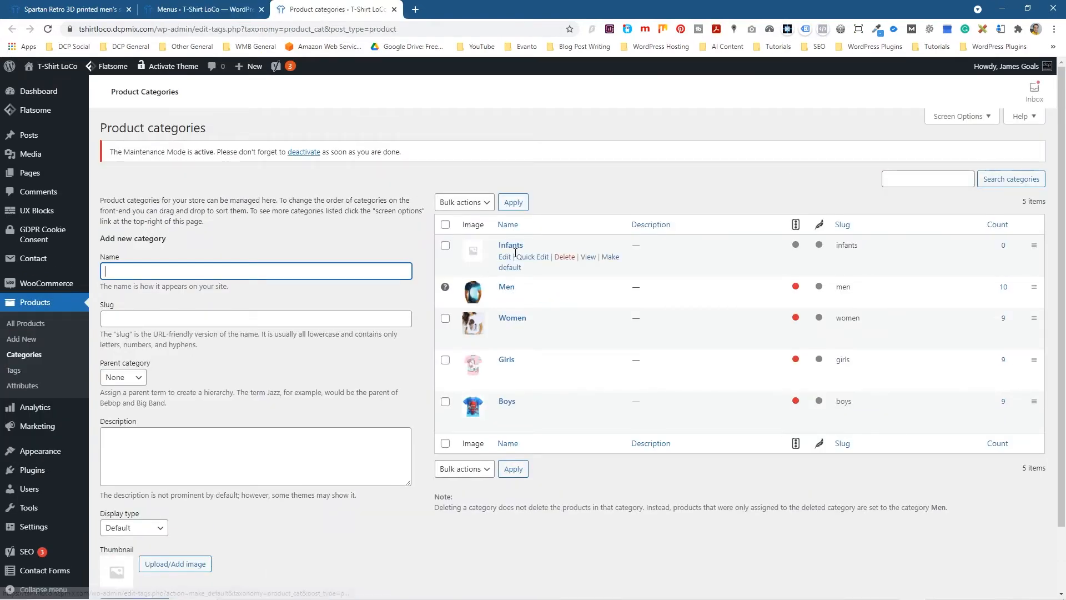
left_click(588, 258)
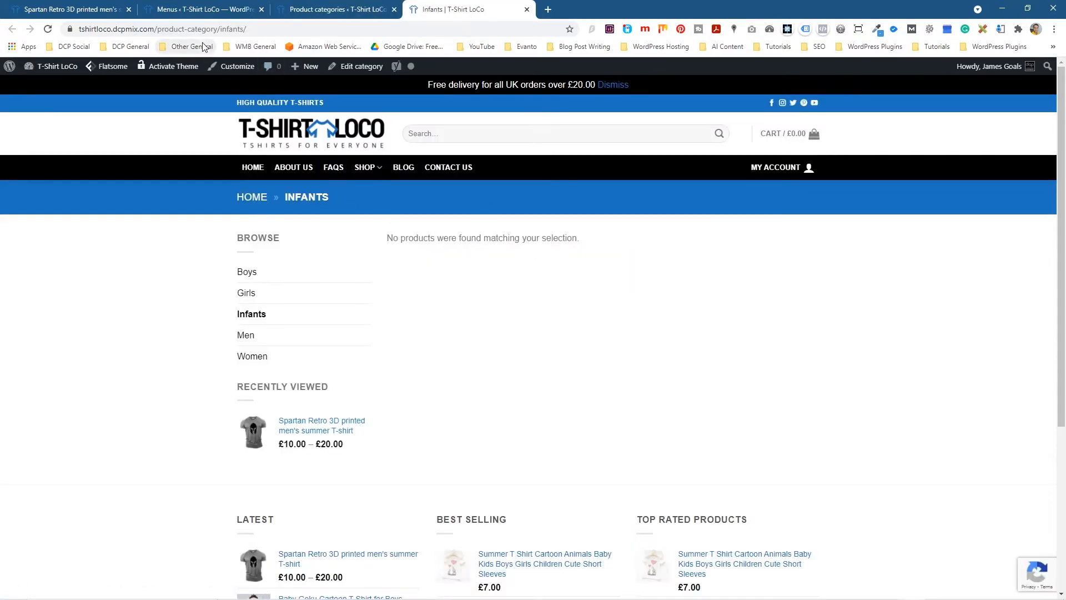
left_click(180, 29)
right_click(159, 32)
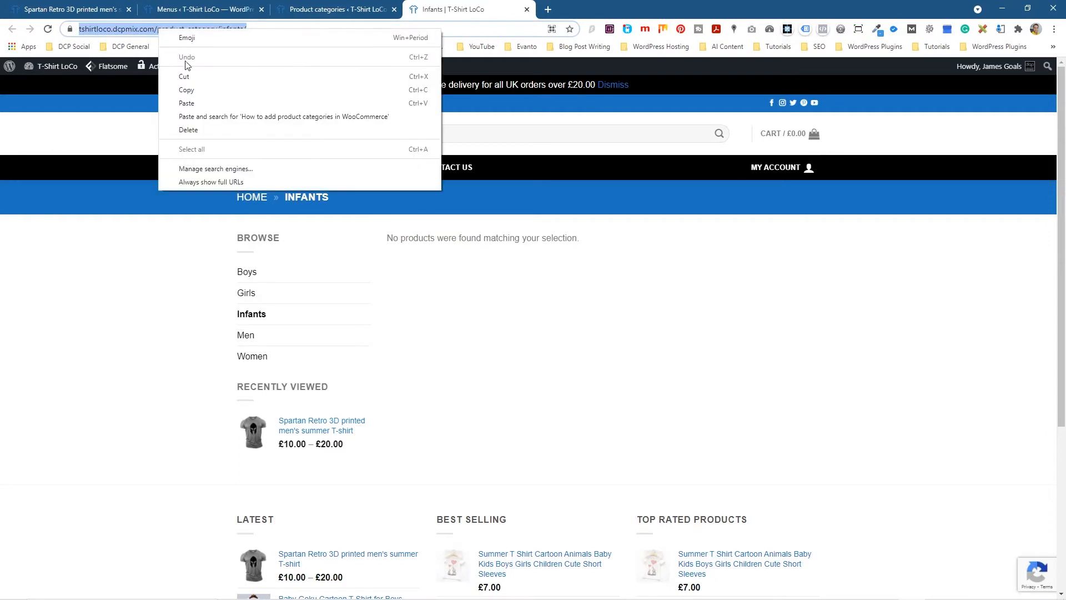
left_click(194, 87)
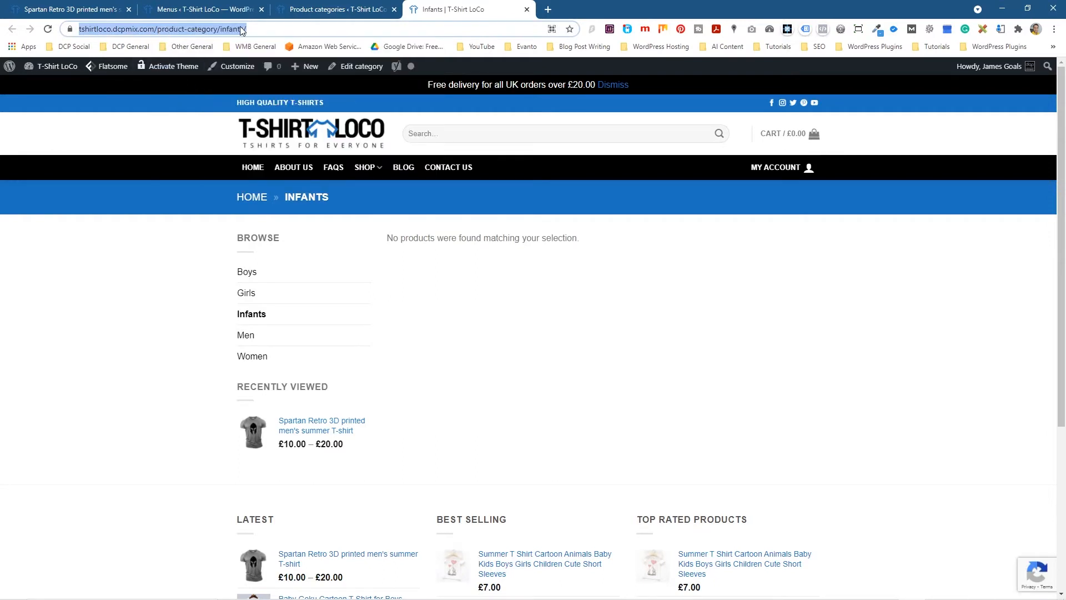
- Add a custom link with the copied category URL and the text Infant to the Main menu, nested under Shop below Boys
left_click(210, 10)
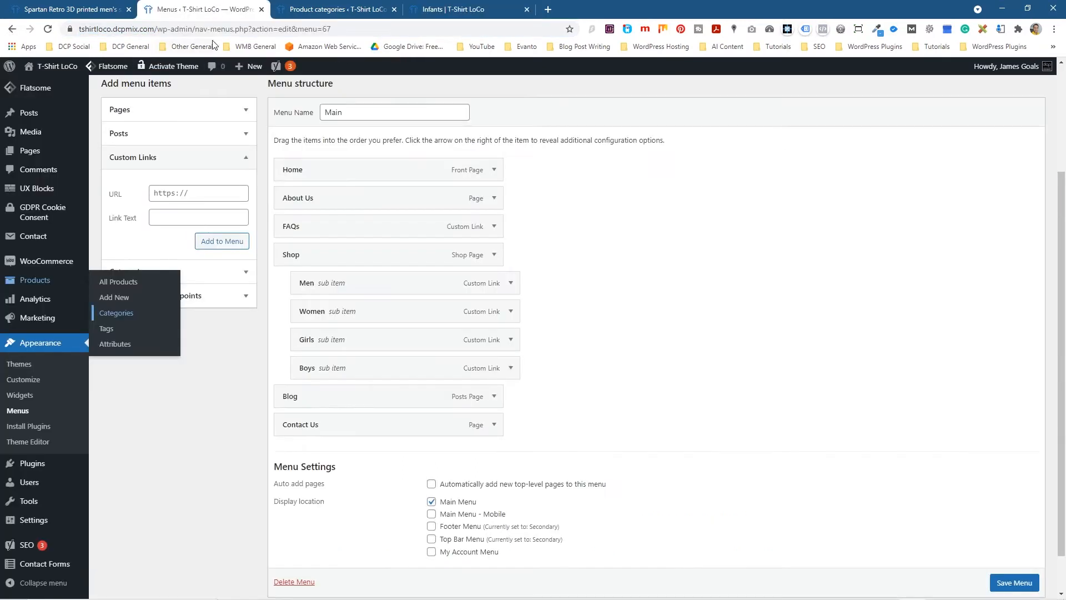
left_click(154, 158)
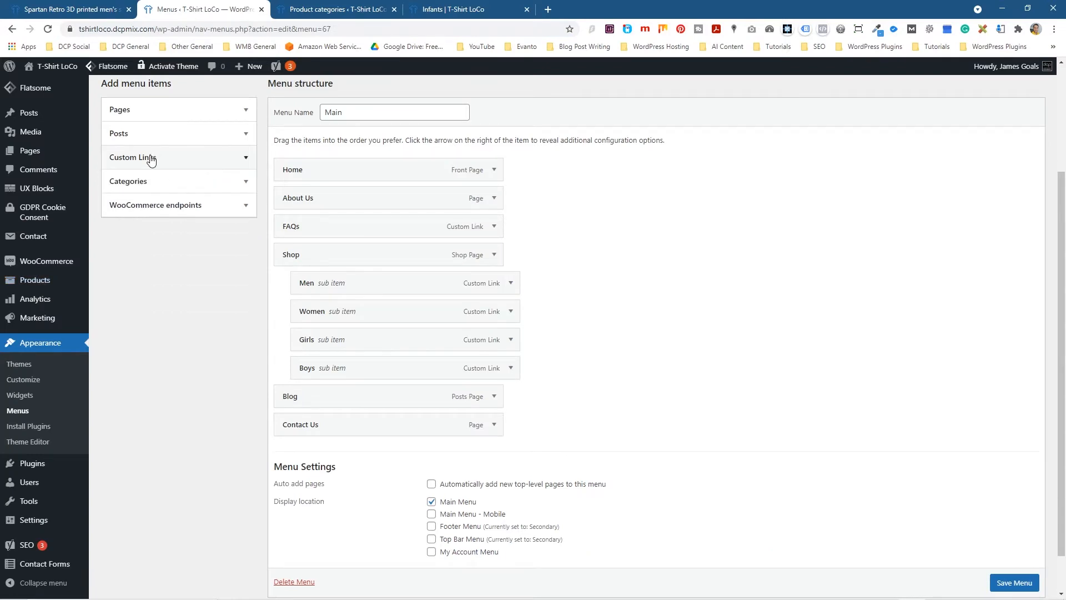
left_click(143, 160)
left_click(176, 216)
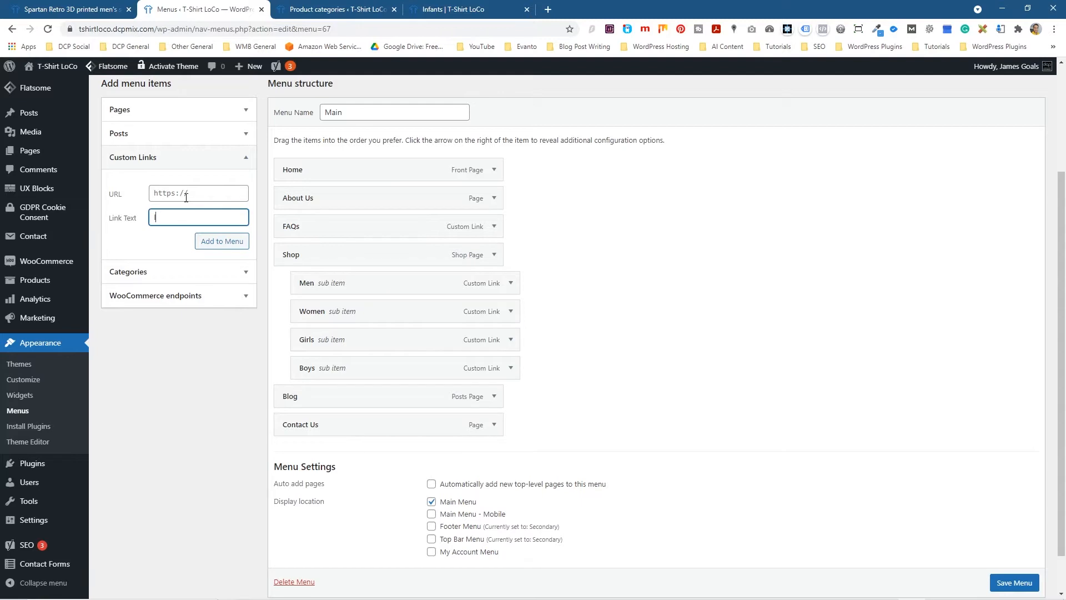
left_click(184, 192)
key("ctrl+v")
left_click(218, 241)
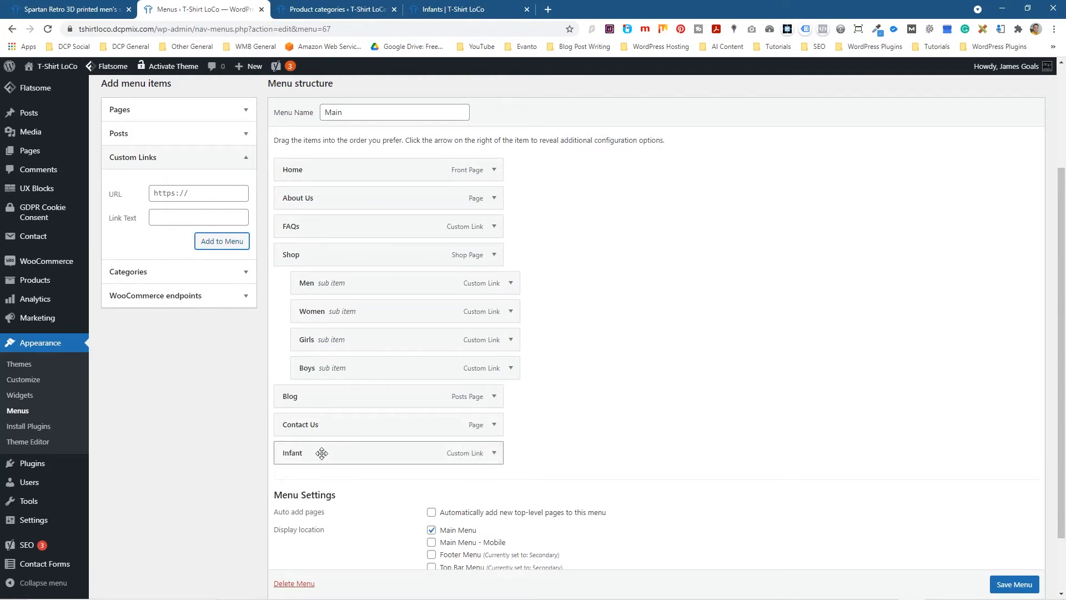
left_click_drag(330, 455, 349, 397)
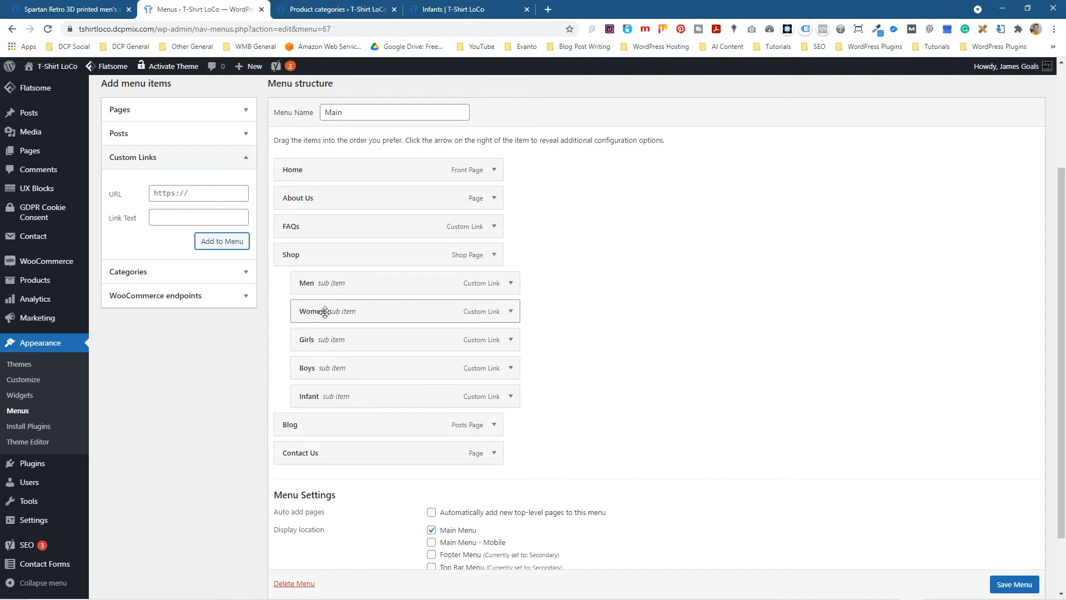
- Save the Main menu, then reload the storefront and open the Infant page from the Shop submenu
left_click(1014, 584)
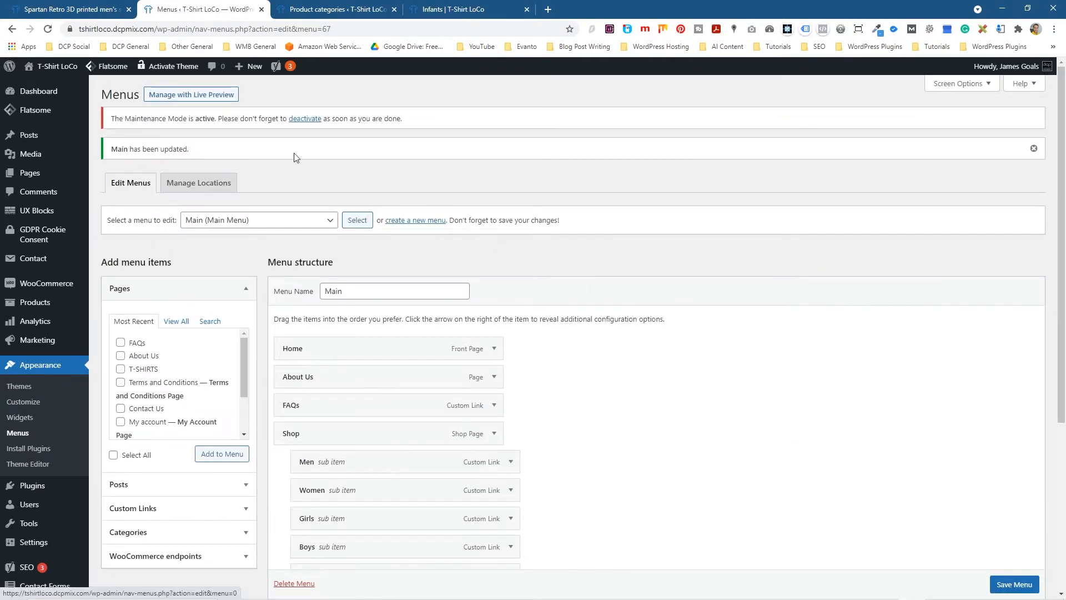
left_click(72, 10)
left_click(49, 29)
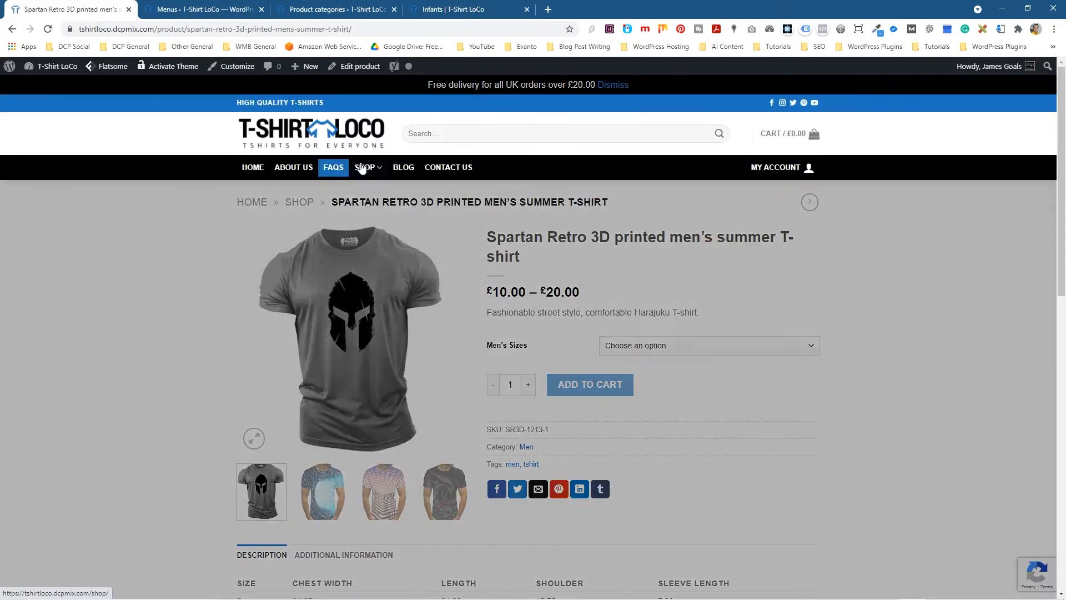
mouse_move(362, 169)
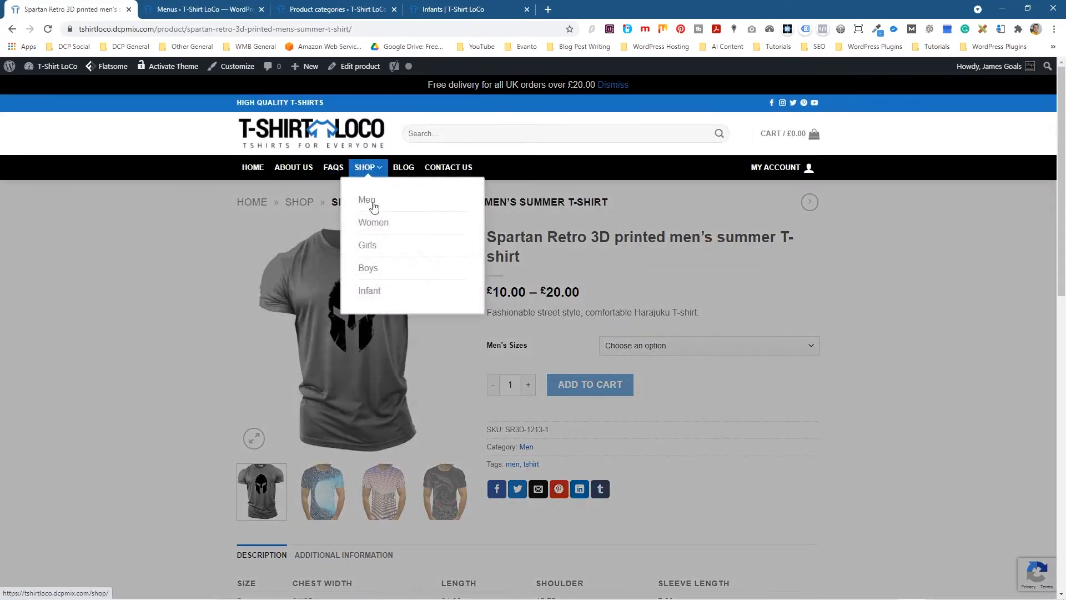
left_click(369, 291)
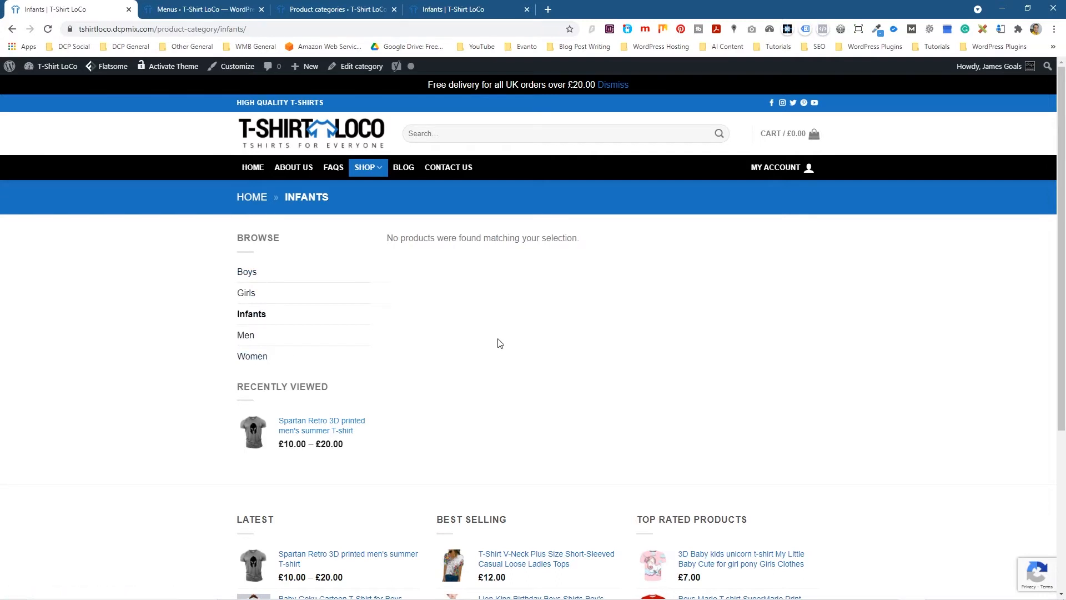
left_click_drag(388, 236, 554, 237)
left_click(567, 236)
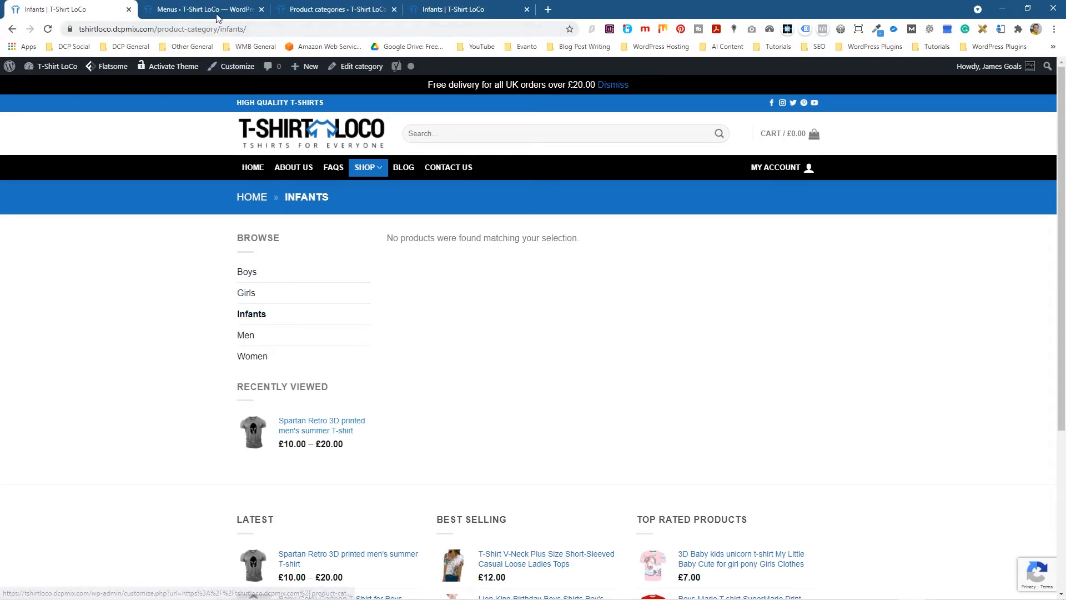
- Close the extra Infants storefront tab and open the Infants category for editing from the product categories list
left_click(336, 15)
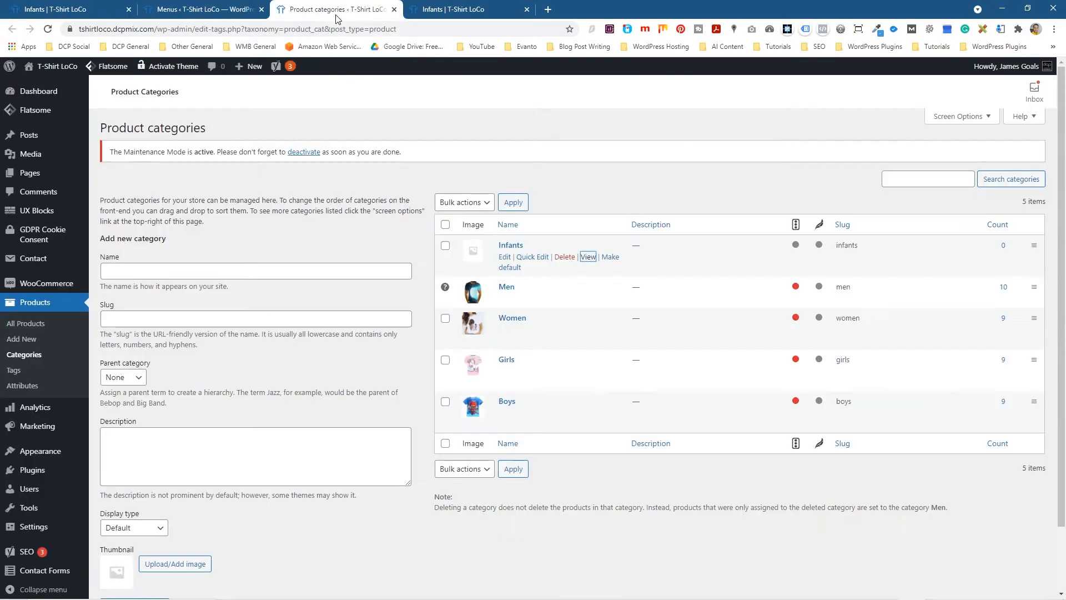
left_click(452, 9)
left_click(527, 9)
left_click(203, 10)
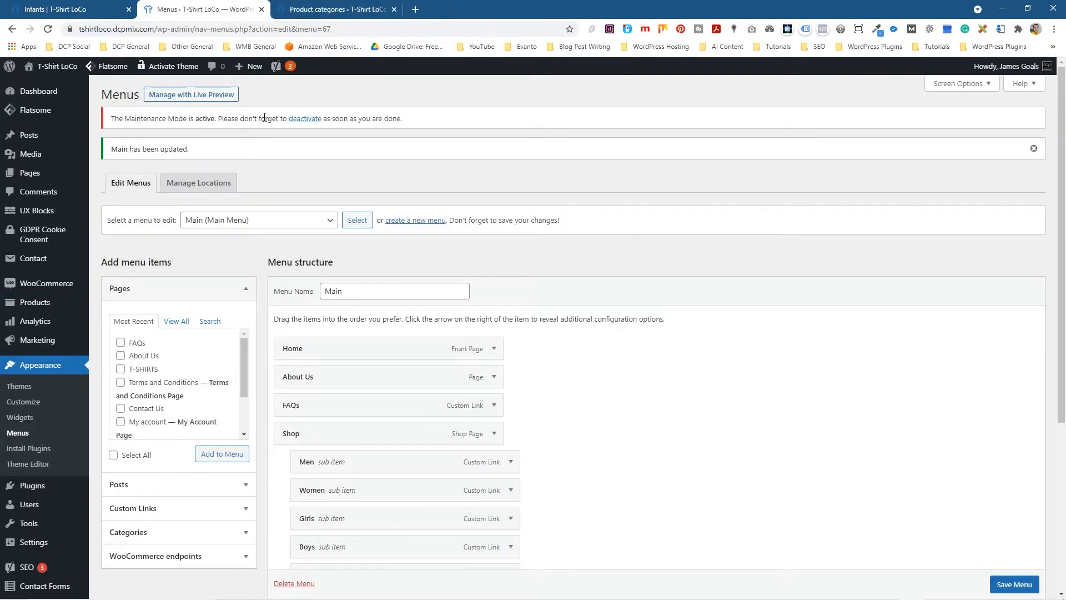
left_click(310, 12)
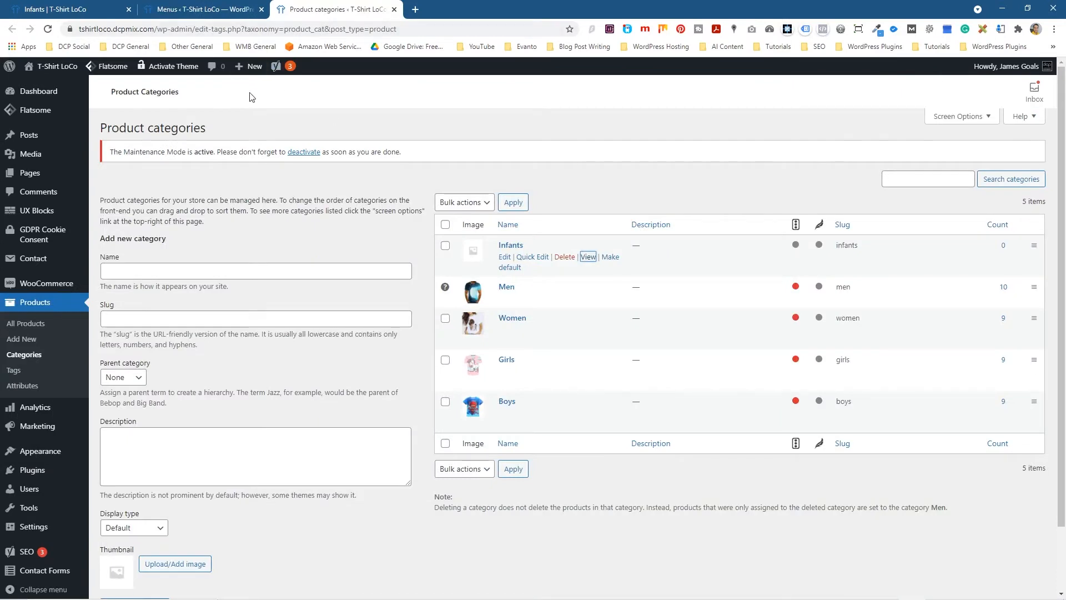
left_click(567, 162)
left_click(504, 258)
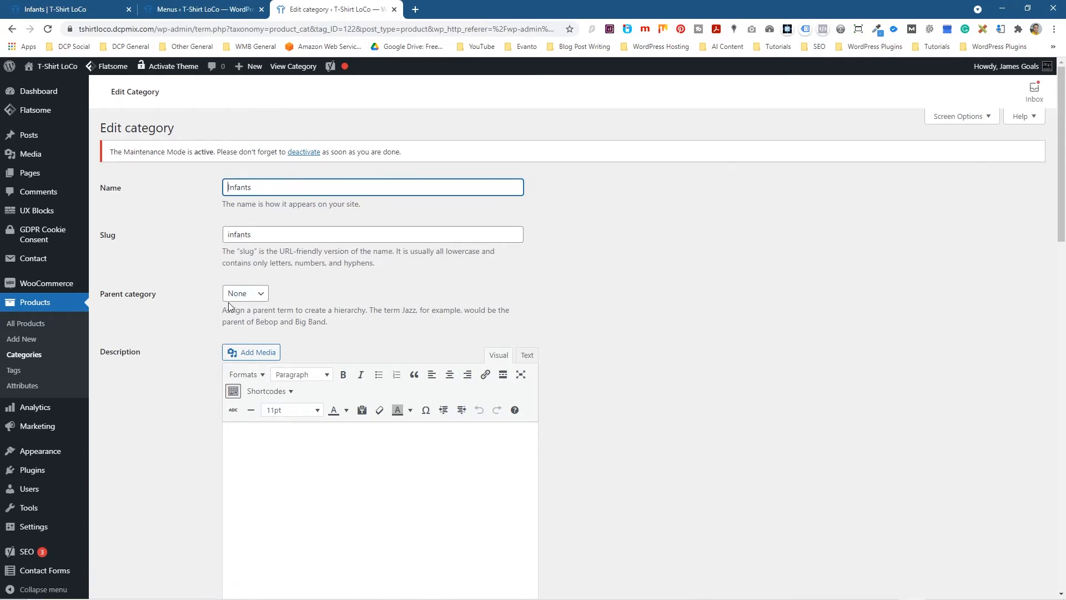
- Enter "This is going to be a description" as the Infants category description
left_click_drag(221, 309, 393, 310)
left_click(158, 299)
scroll(159, 371, "down", 1)
scroll(159, 371, "down", 4)
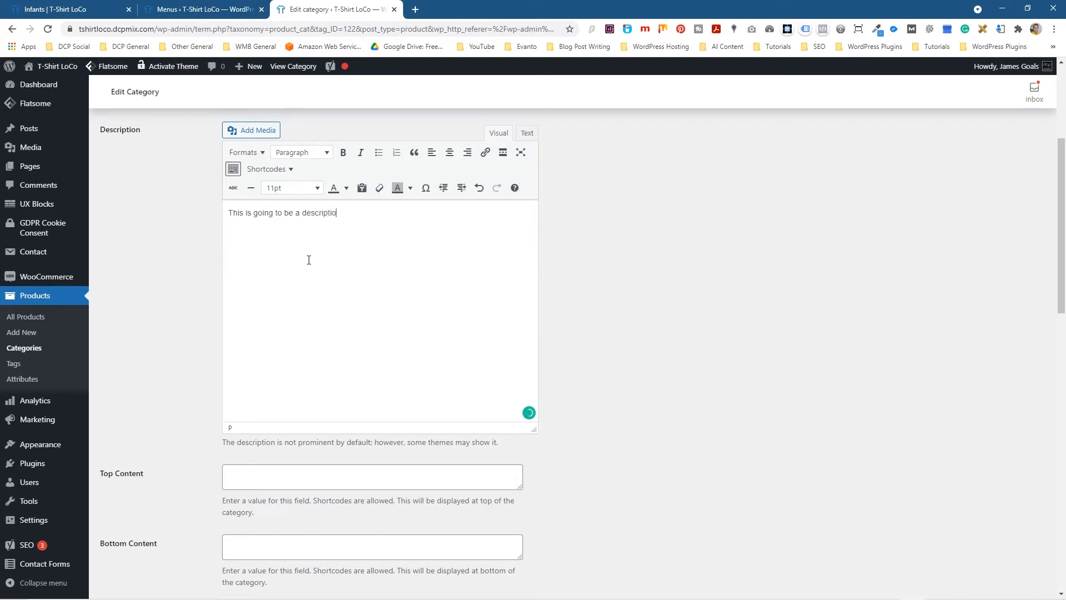
- Examine the category's top and bottom content fields and its custom product layout and display type options
scroll(250, 436, "down", 3)
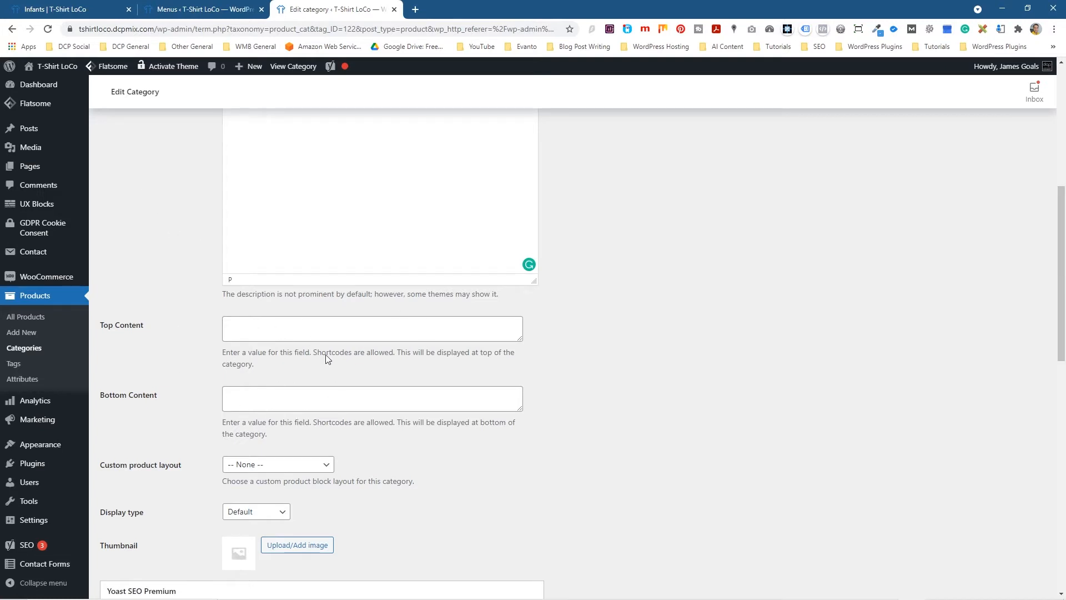
scroll(433, 375, "down", 3)
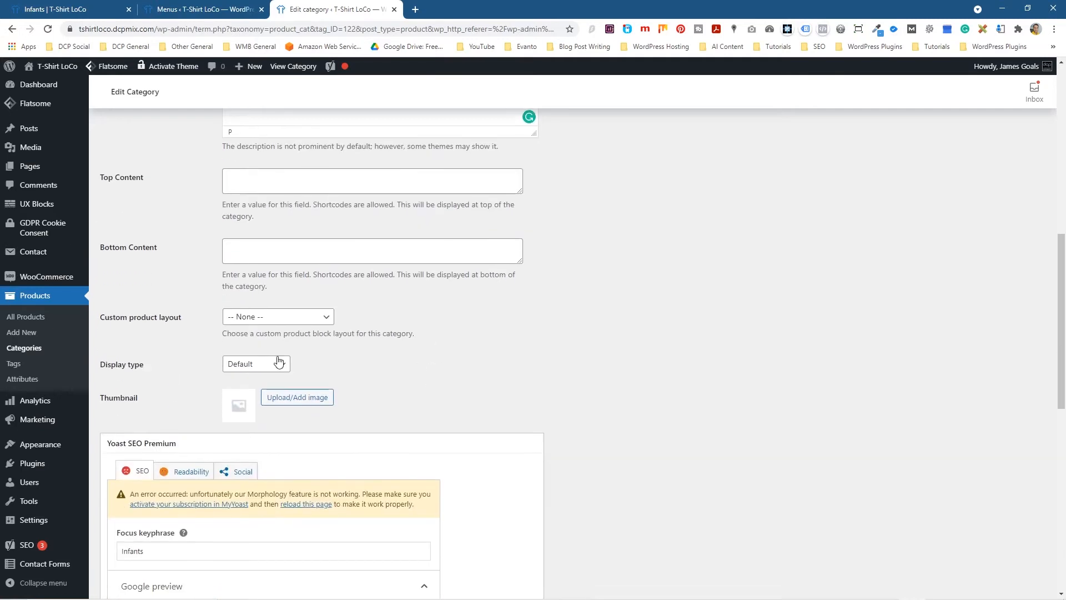
left_click(264, 322)
left_click(263, 323)
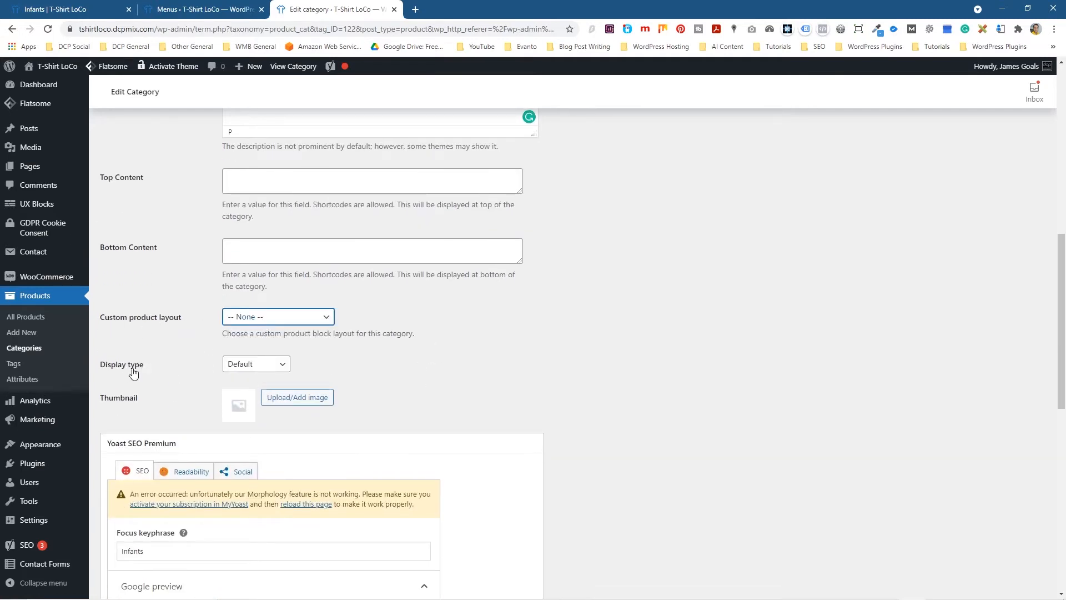
left_click(272, 371)
left_click(272, 370)
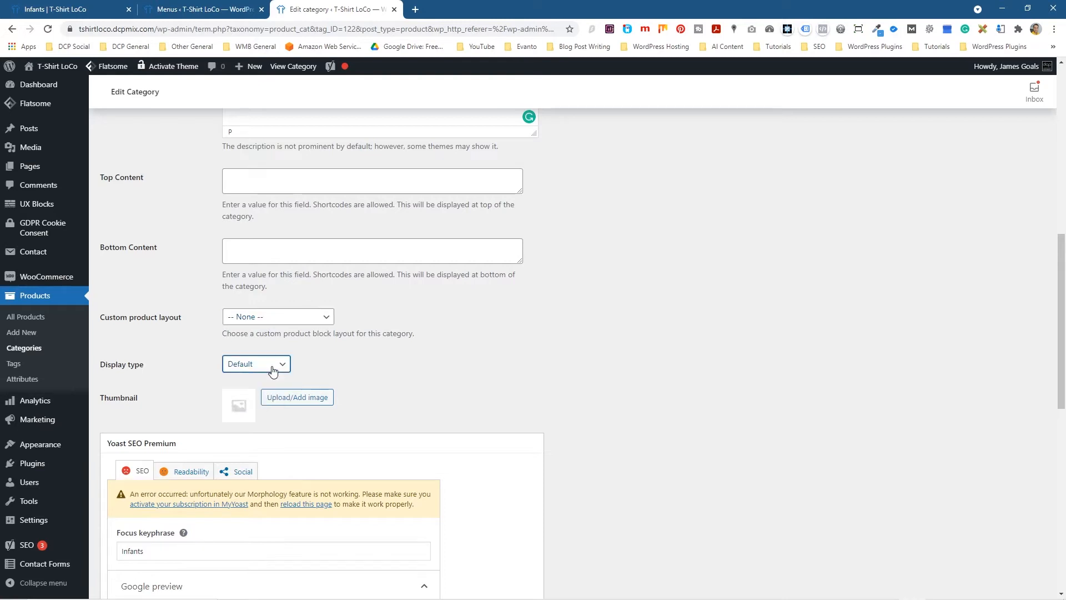
- Set the category thumbnail to 26.jpg, the white cats T-shirt image, from the Media Library
left_click(304, 405)
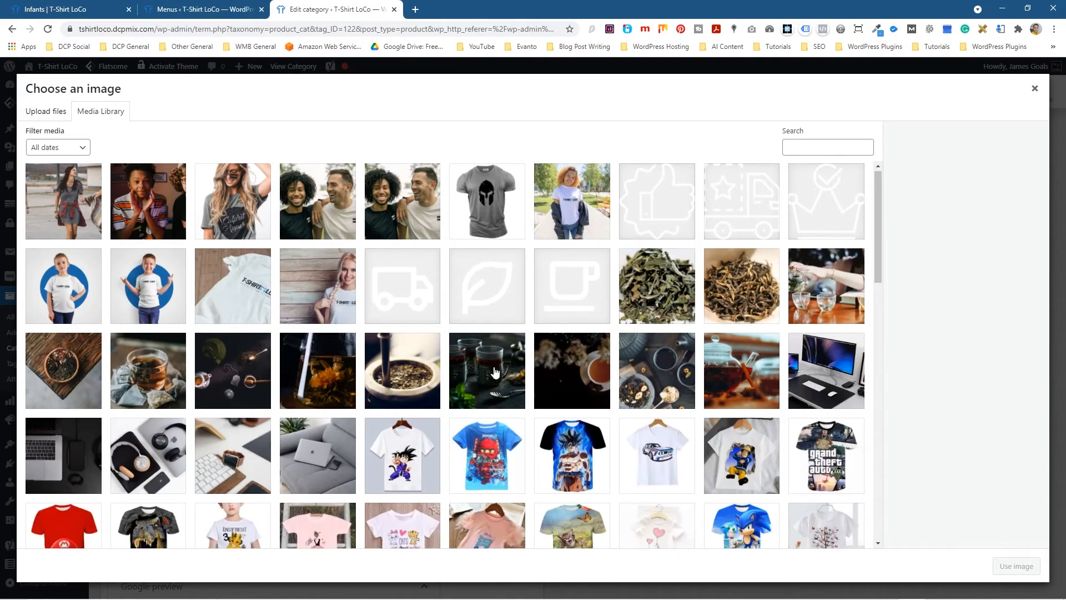
scroll(496, 374, "down", 6)
scroll(491, 375, "up", 3)
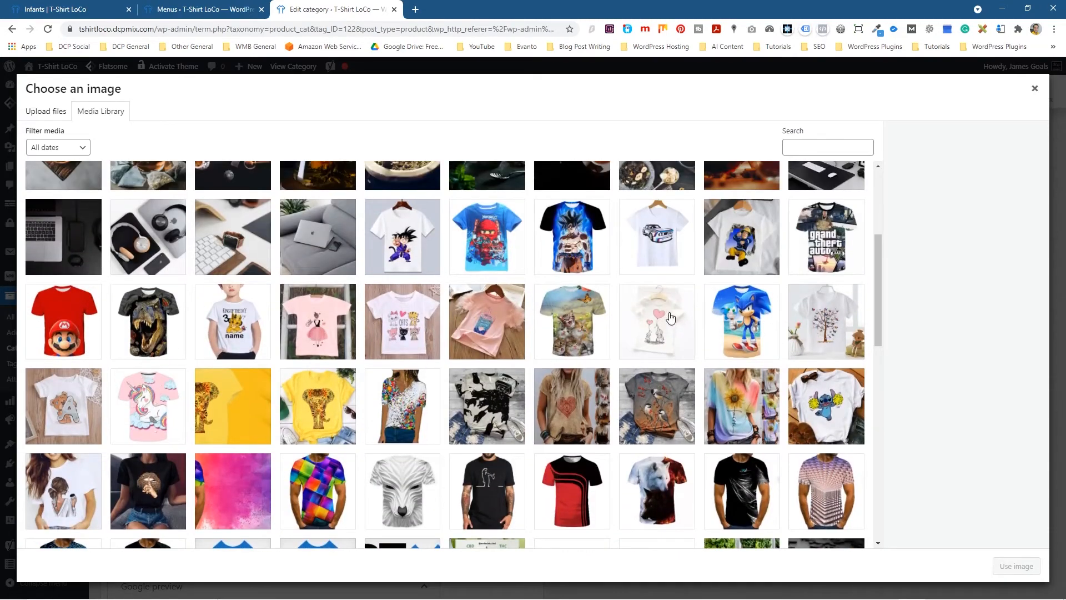
left_click(344, 327)
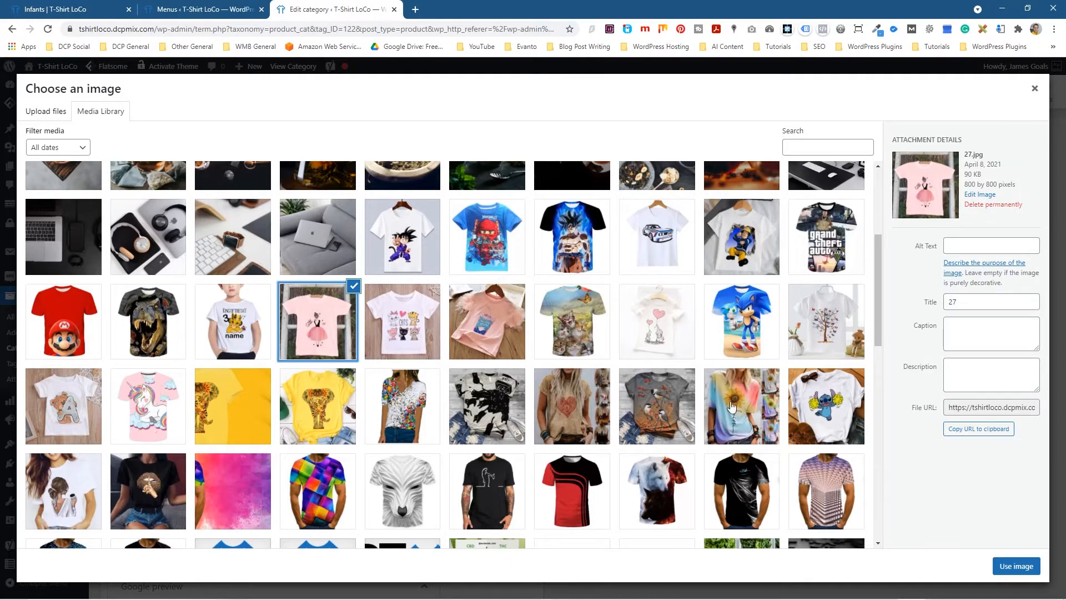
left_click(416, 333)
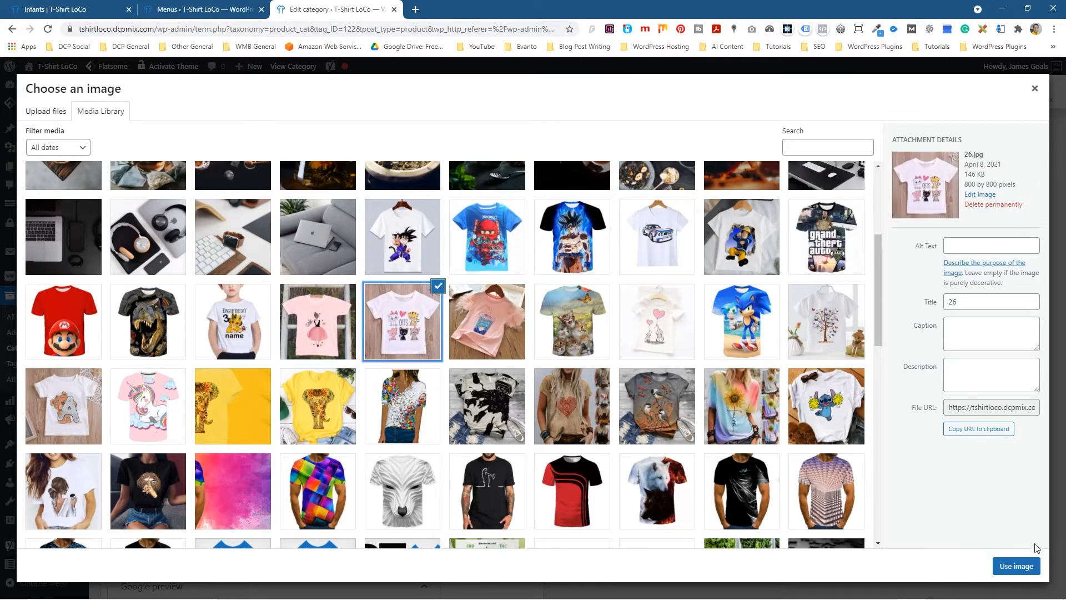
left_click(1020, 567)
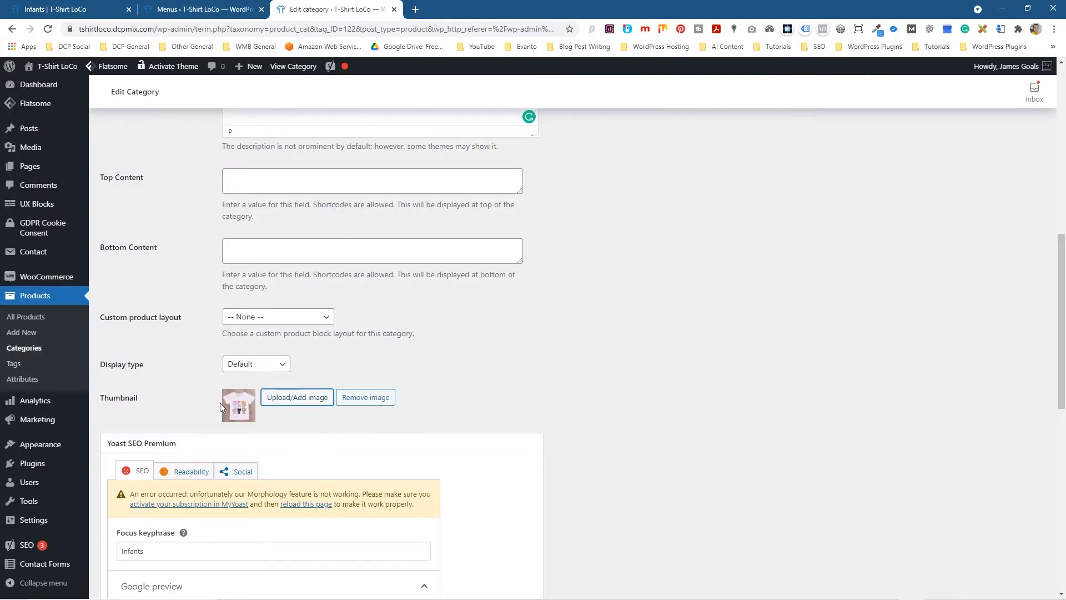
- Set the category thumbnail to 23.jpg, the white T-shirt with hearts, from the Media Library and update the Infants category
left_click(281, 399)
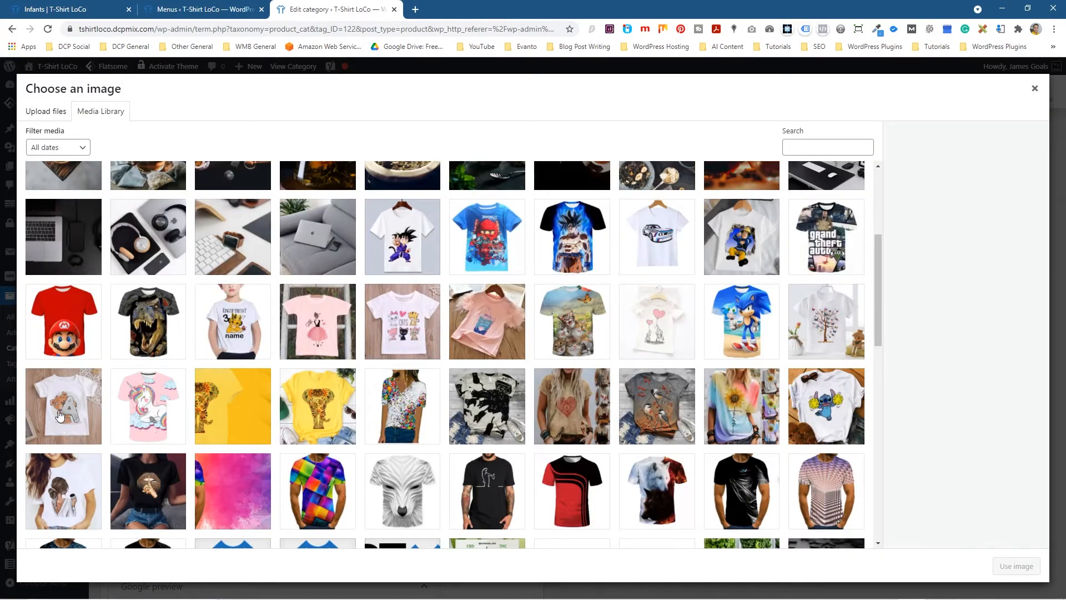
scroll(578, 410, "down", 4)
scroll(578, 416, "up", 5)
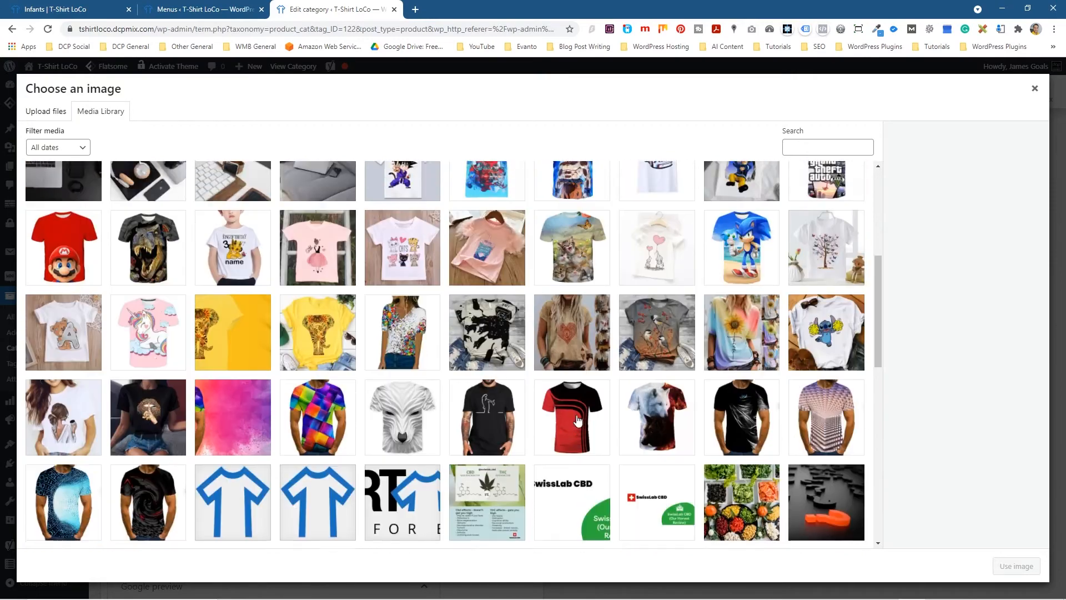
left_click(655, 404)
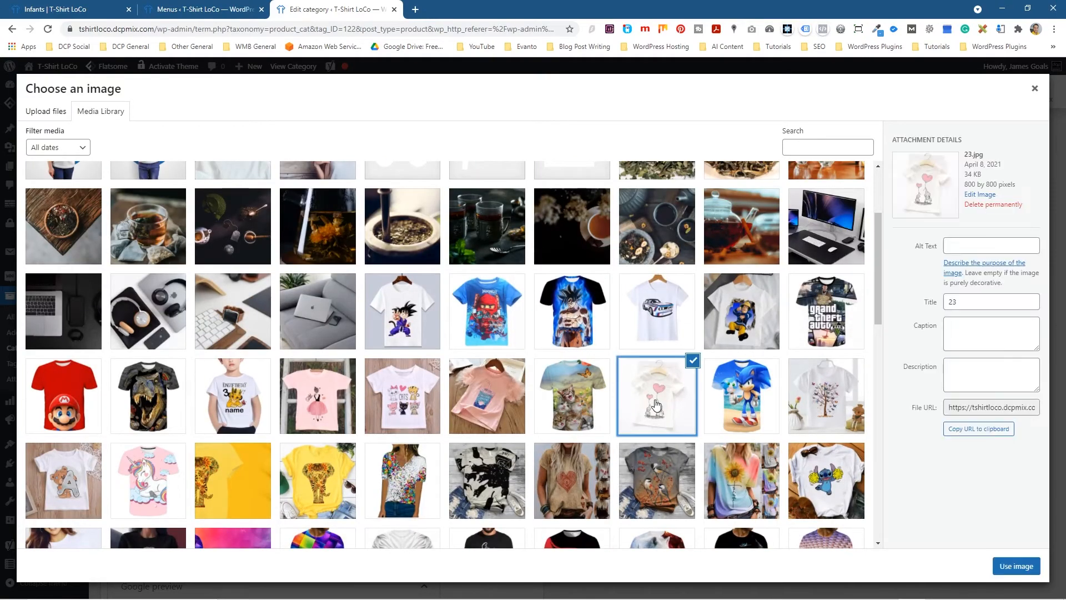
left_click(1016, 565)
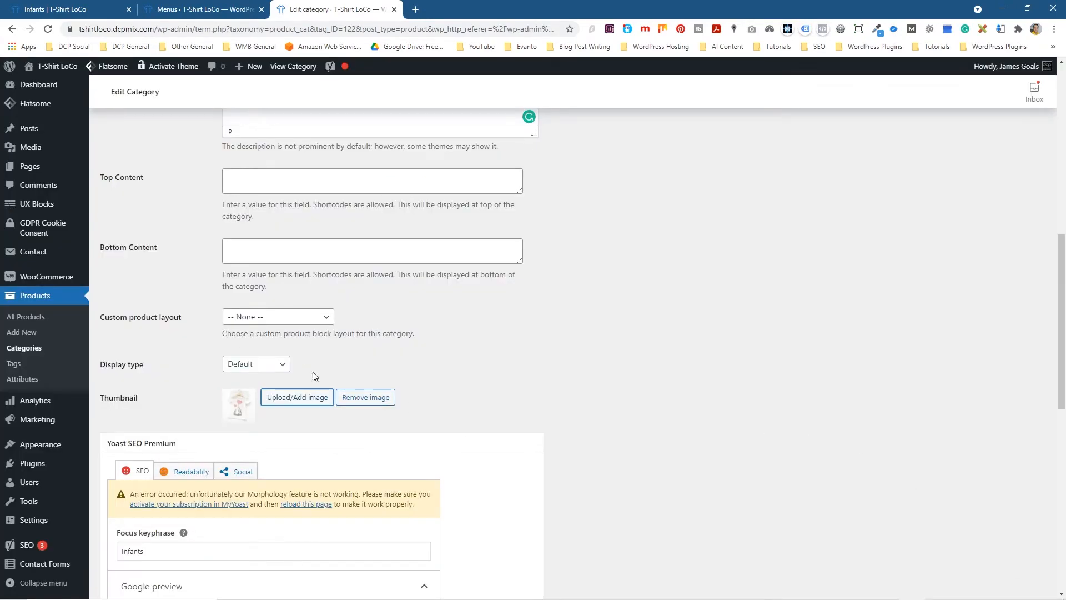
scroll(594, 455, "down", 7)
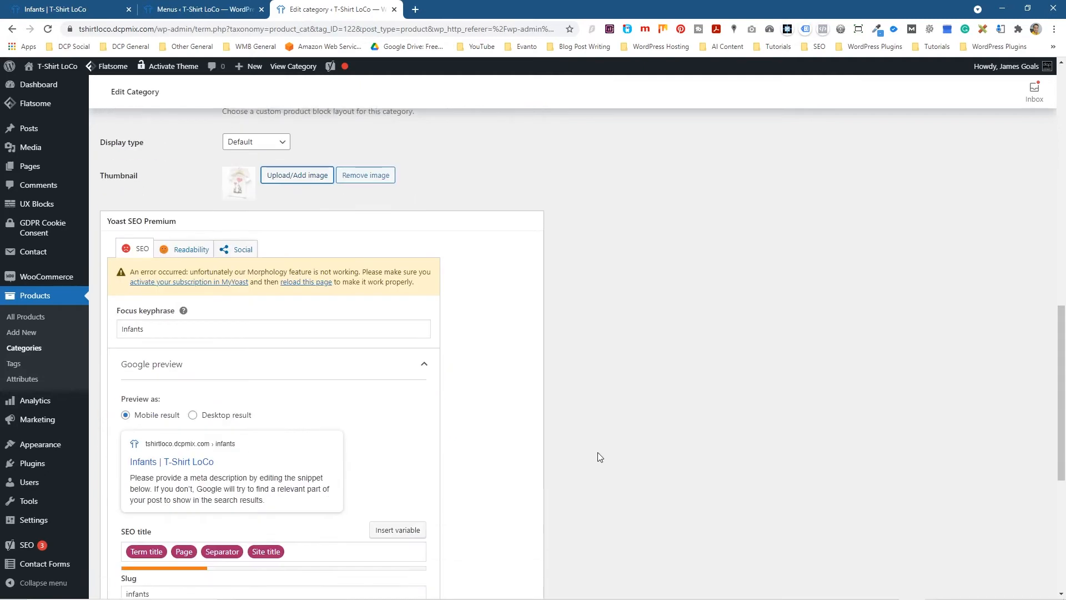
scroll(286, 447, "down", 4)
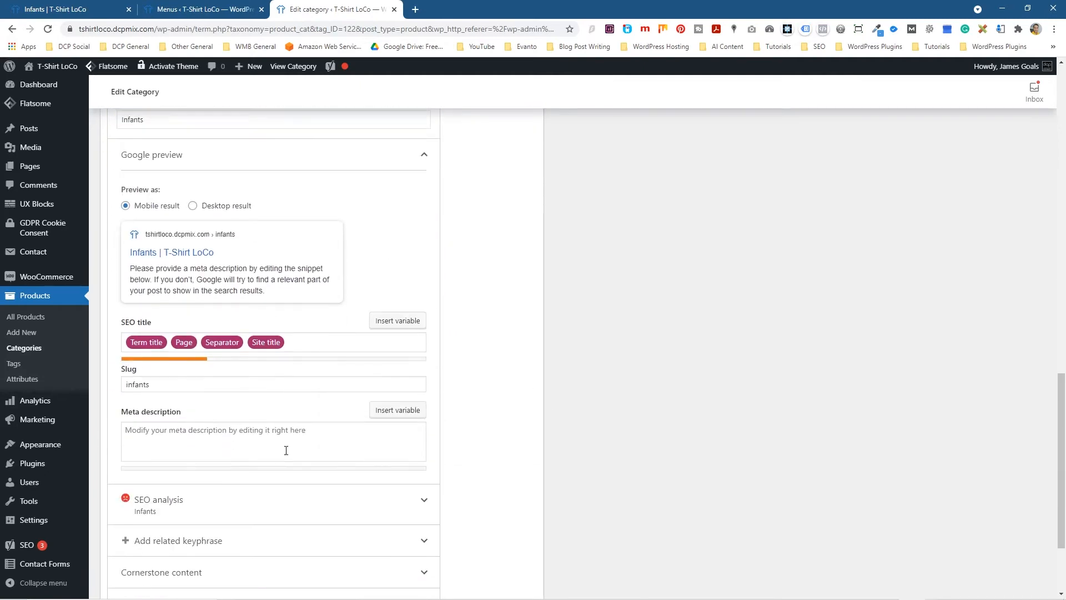
left_click(115, 552)
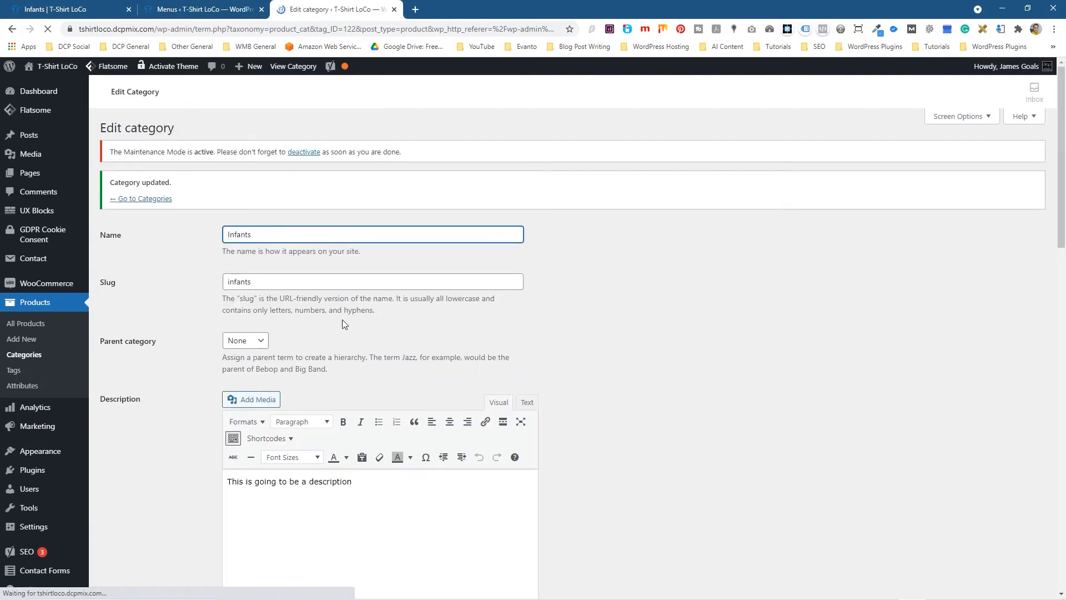
- Reload the storefront, open Infant from the Shop submenu and check the category description on the page
scroll(292, 328, "down", 4)
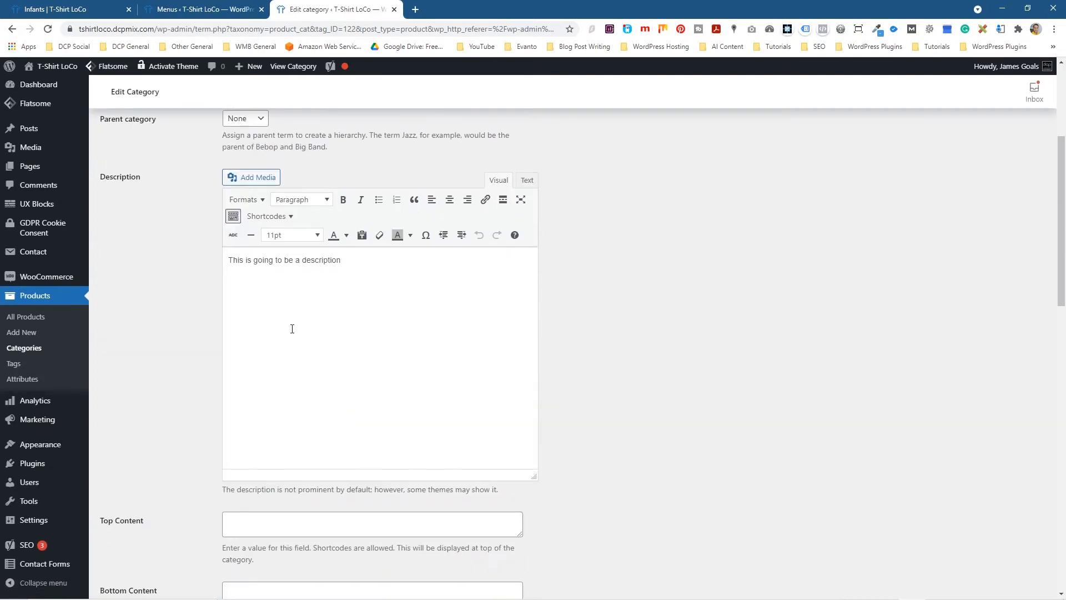
left_click(78, 10)
left_click(46, 28)
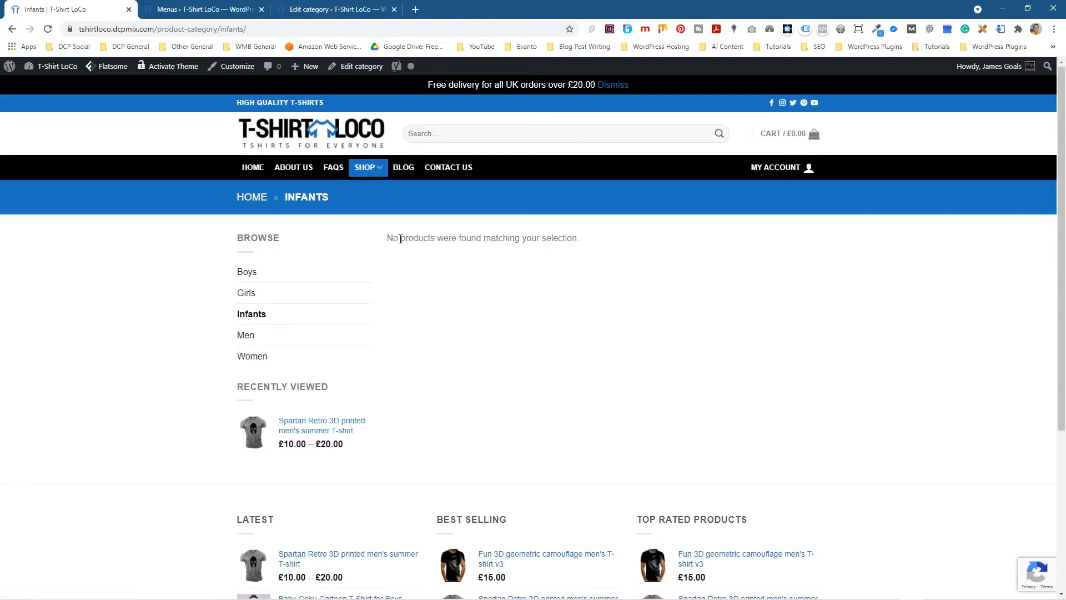
left_click_drag(415, 237, 620, 240)
left_click(620, 240)
mouse_move(369, 172)
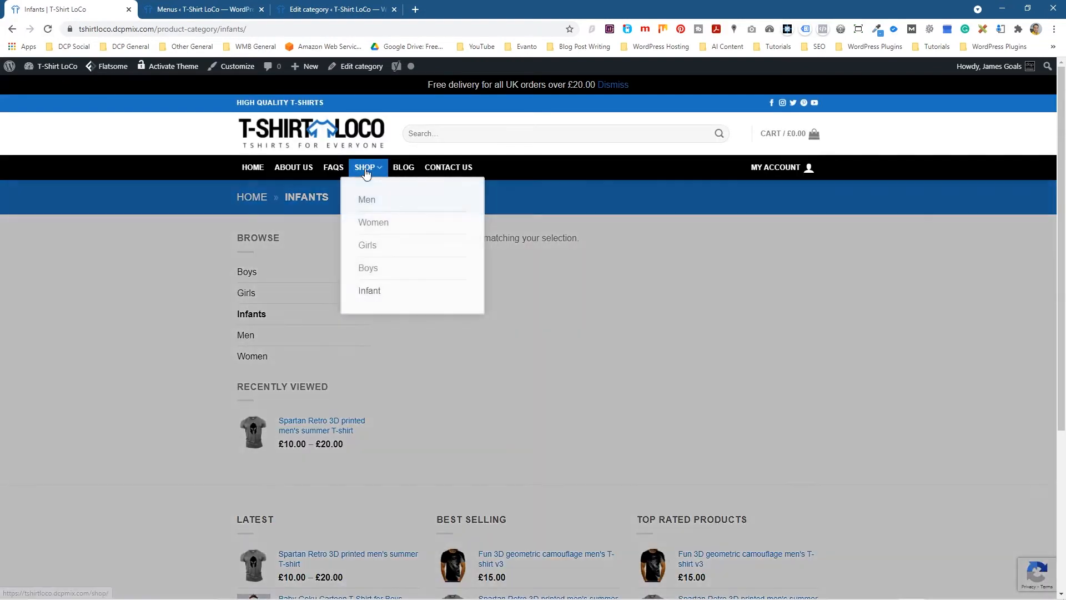
left_click(369, 290)
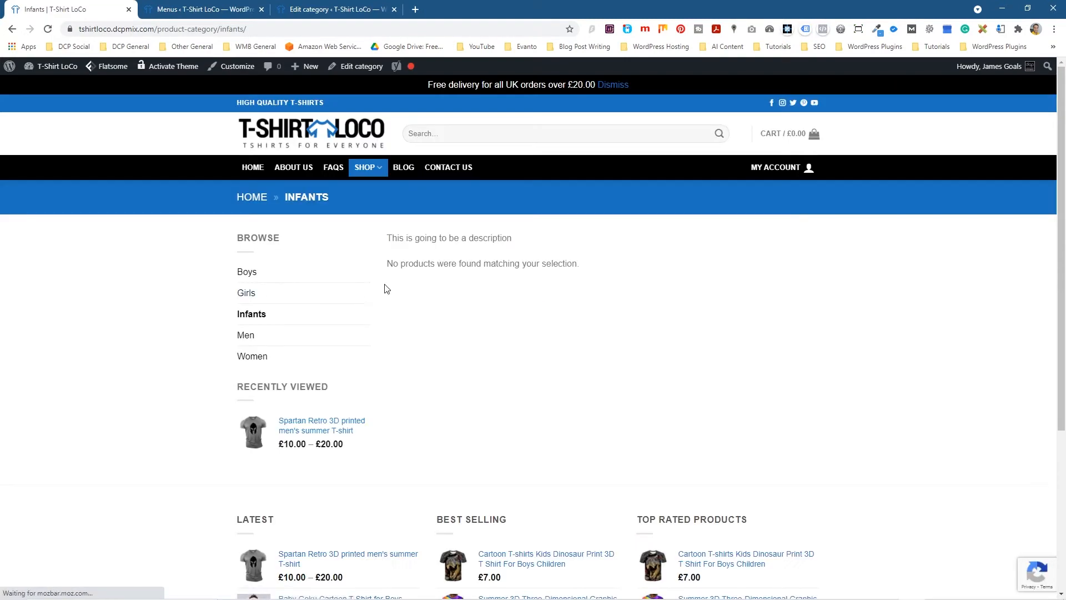
mouse_move(390, 238)
left_mouse_down()
mouse_move(538, 238)
mouse_move(382, 240)
left_mouse_up()
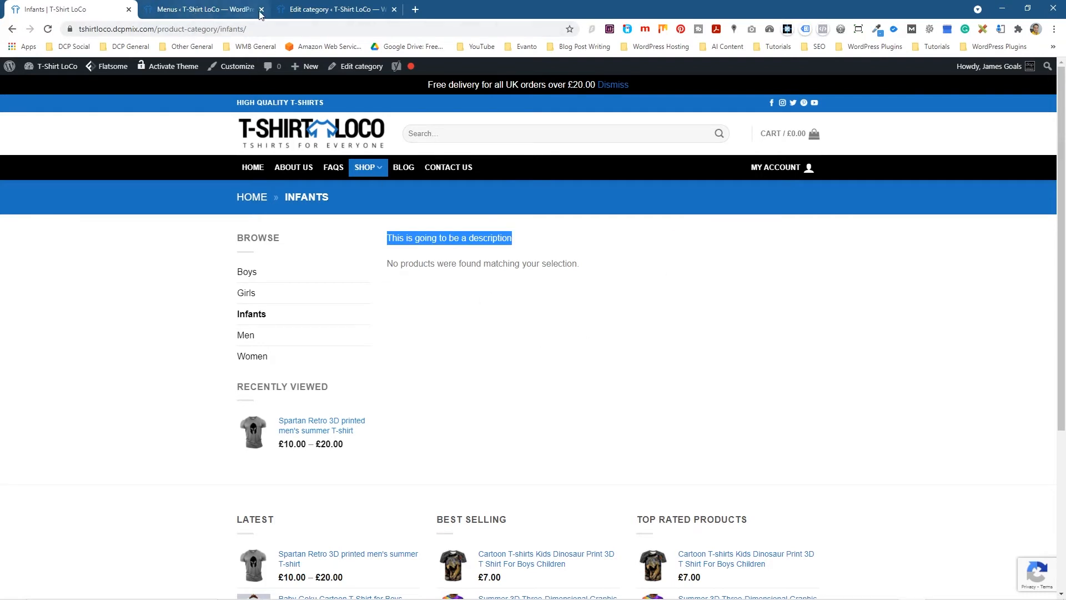
- Use Quick Edit in the products list to add Spartan Retro 3D printed men's summer T-shirt to Infants alongside Men, and update it
left_click(304, 14)
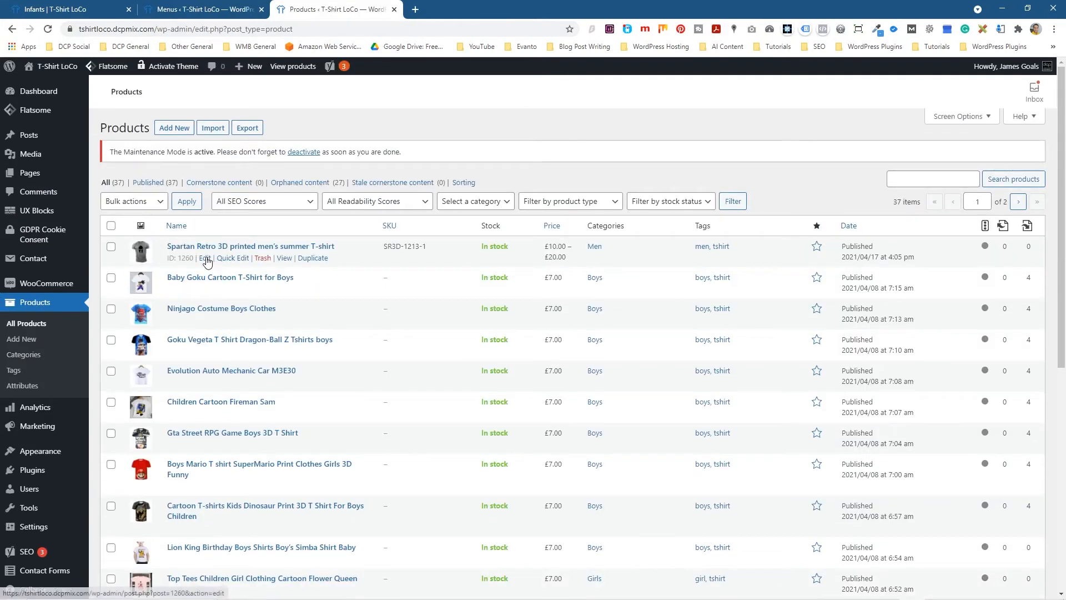
left_click(233, 258)
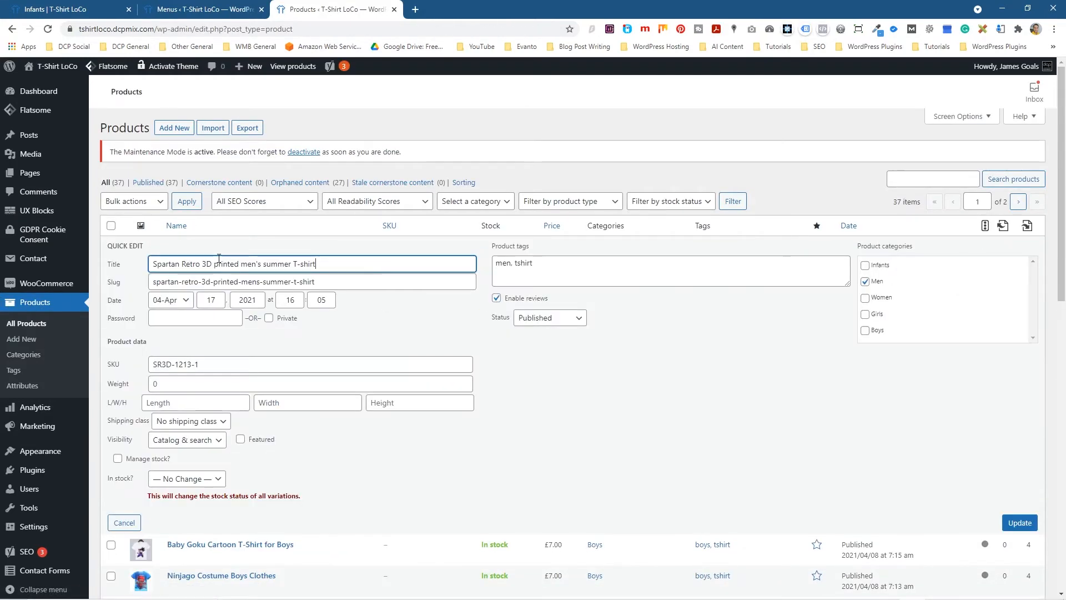
left_click(866, 282)
left_click(881, 267)
left_click(1019, 522)
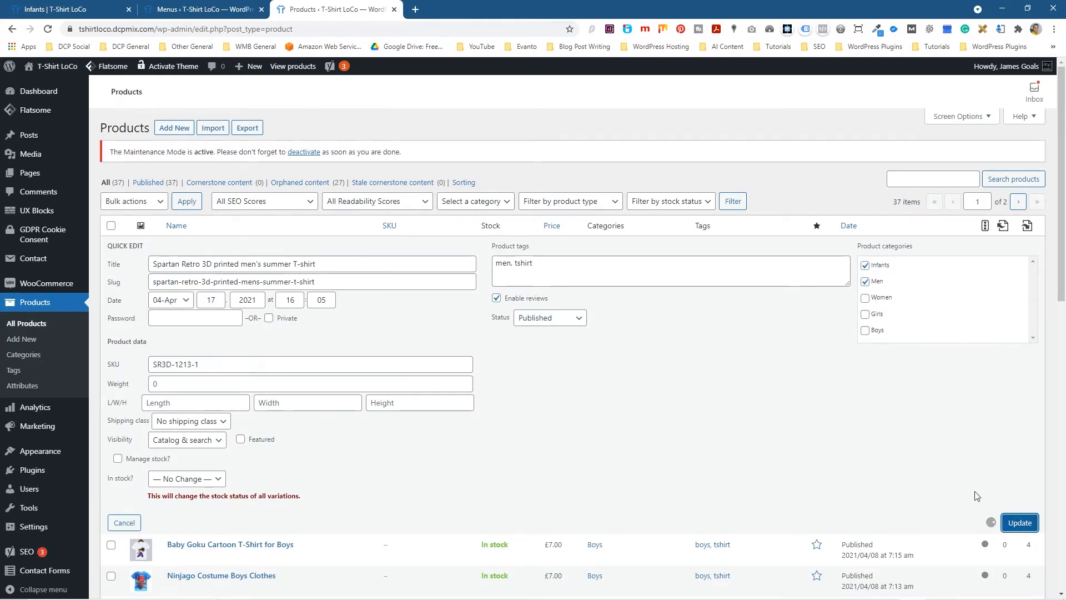
- Reload the storefront's Infants page and check the assigned product and the category description
left_click(85, 12)
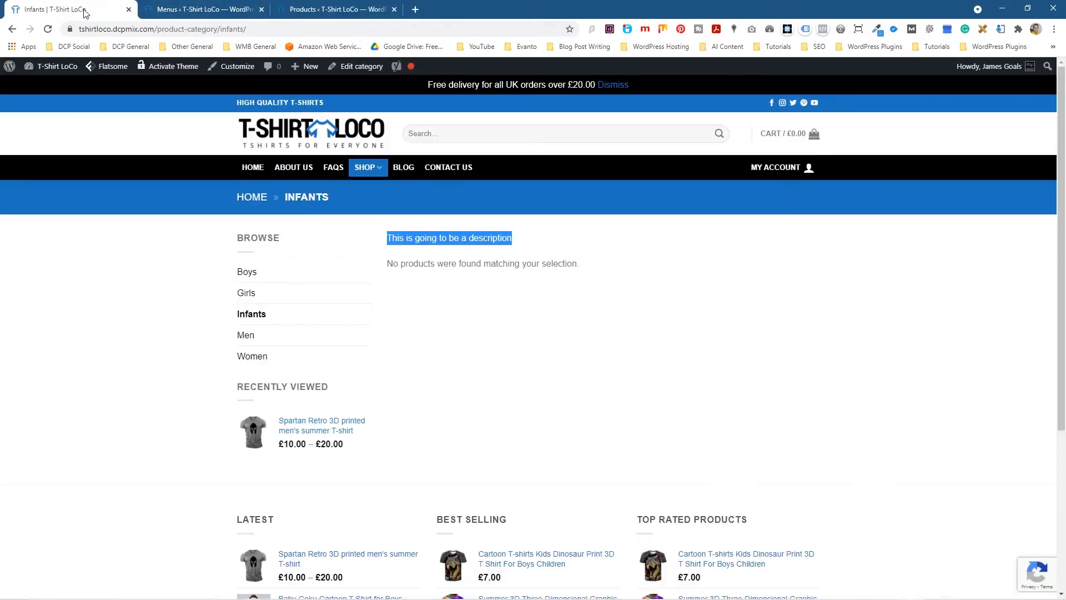
left_click(48, 29)
mouse_move(387, 252)
left_mouse_down()
mouse_move(524, 255)
mouse_move(385, 253)
left_mouse_up()
left_click(477, 241)
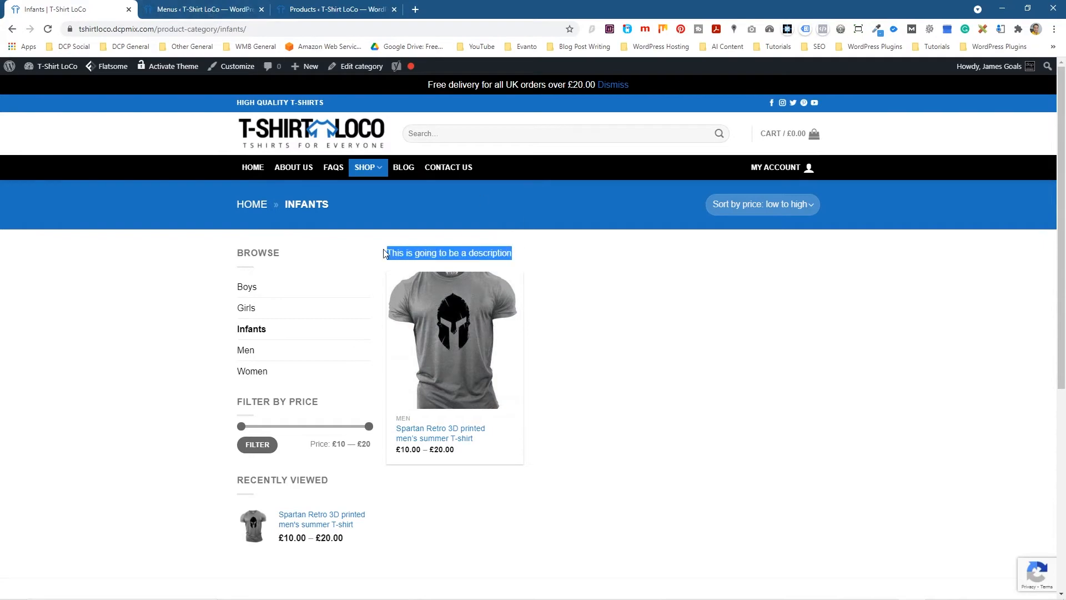
- Go to the product categories list in the WordPress admin and open the Infants category for editing
left_click(206, 12)
left_click(311, 10)
left_click(217, 9)
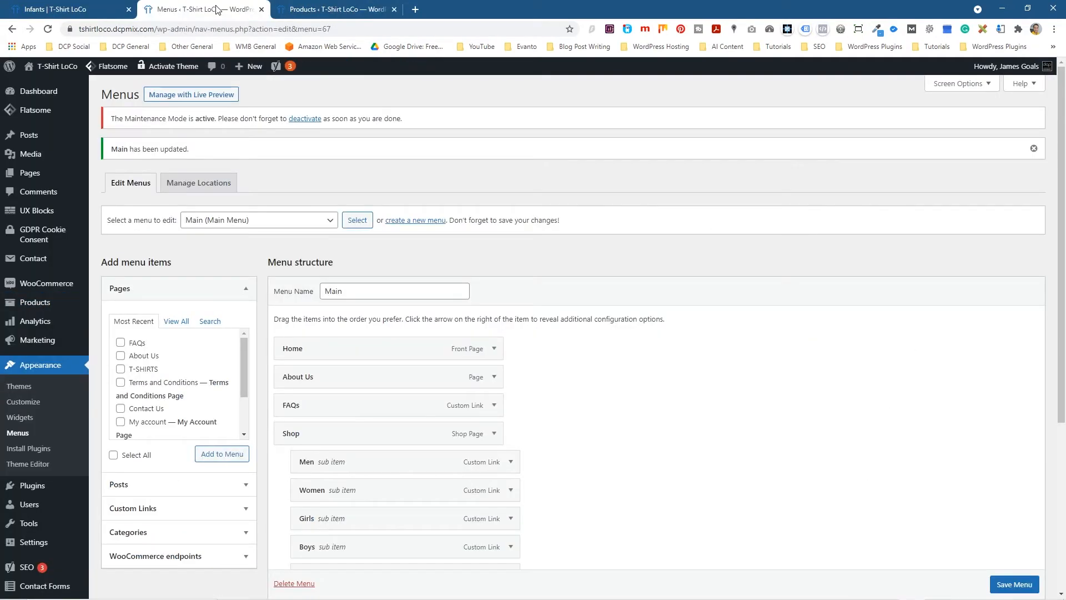
mouse_move(36, 332)
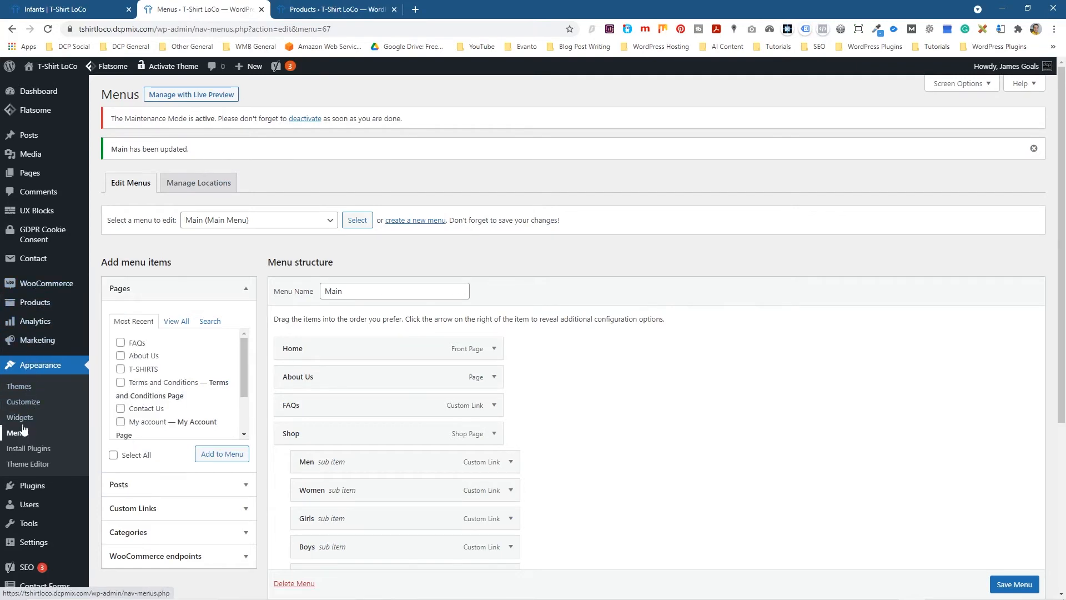
mouse_move(35, 303)
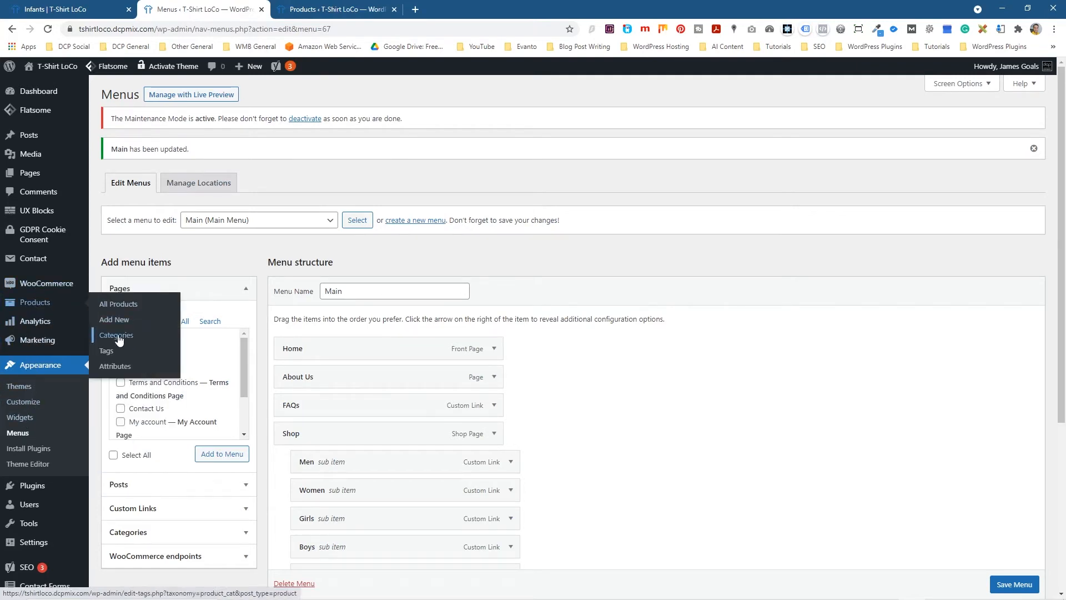
key("ctrl+Tab")
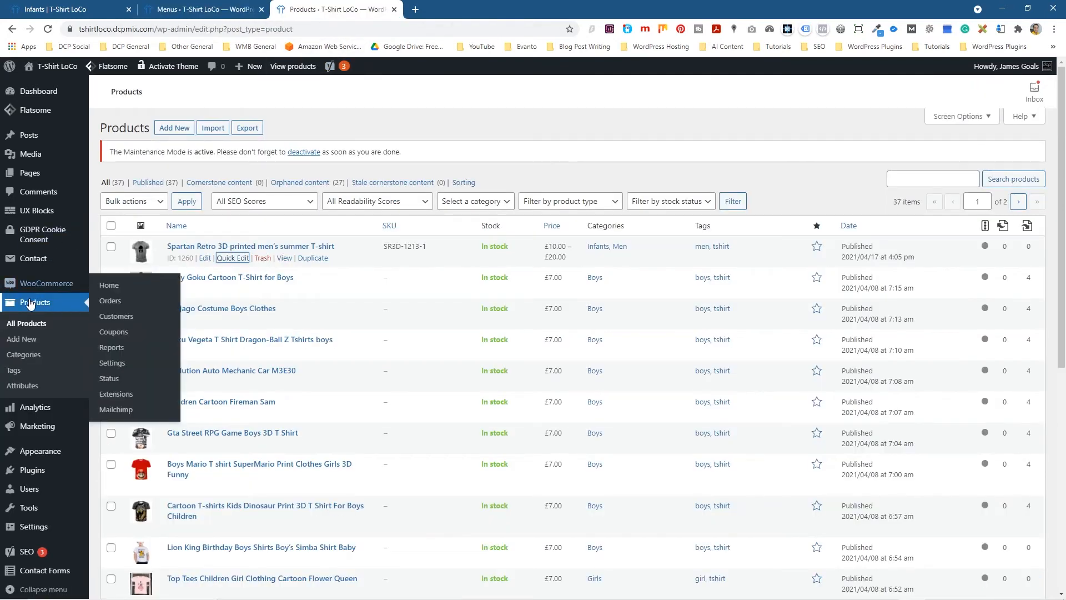
left_click(23, 354)
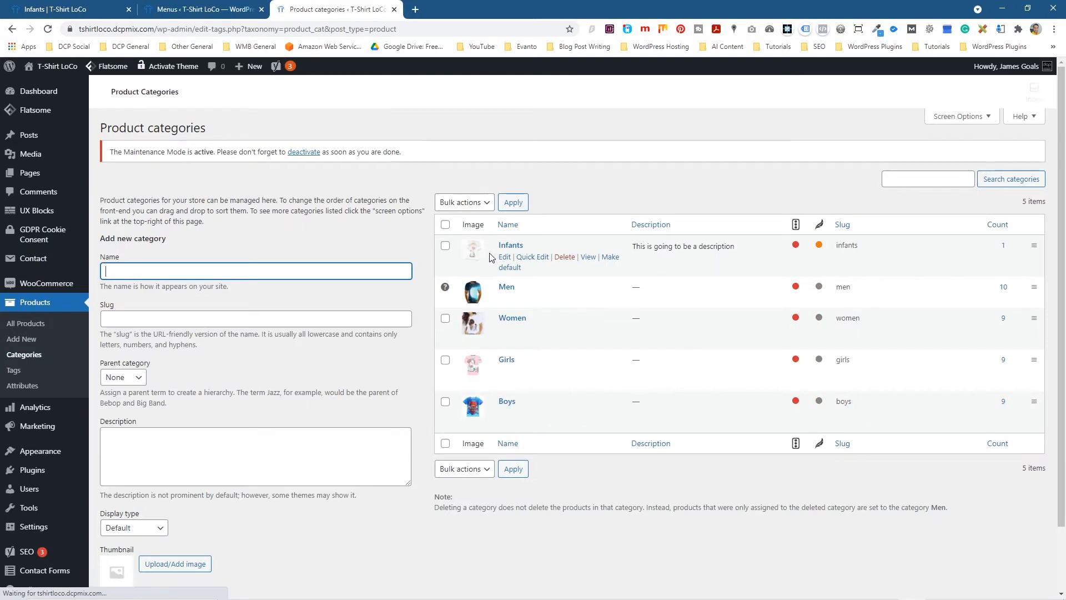
left_click(502, 257)
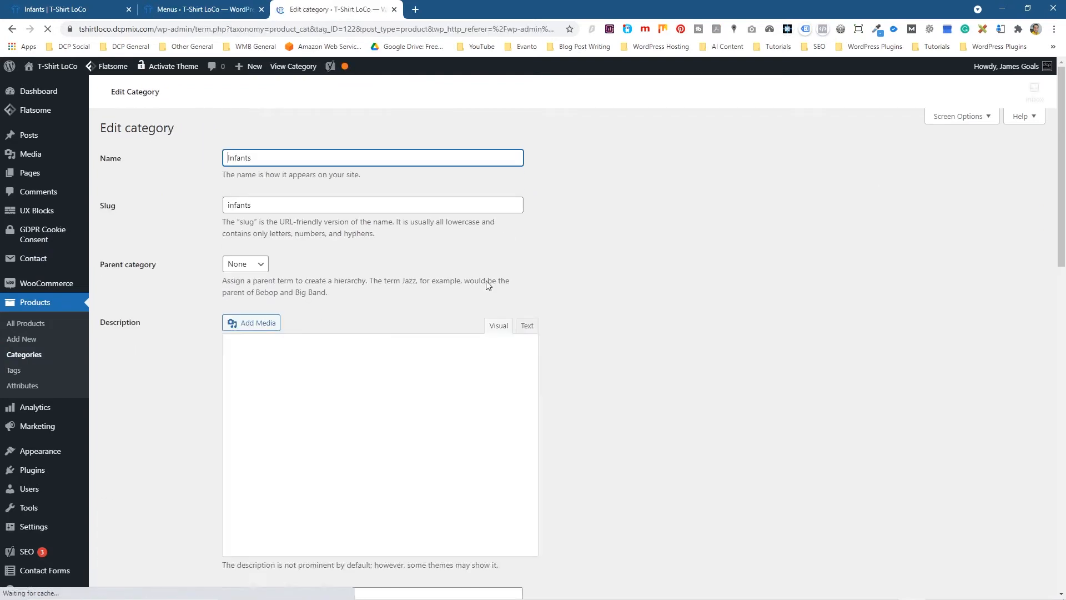
- Lengthen the Infants category description by repeating "This is going to be a description" nine times in a row
left_click(414, 439)
key("ctrl+a")
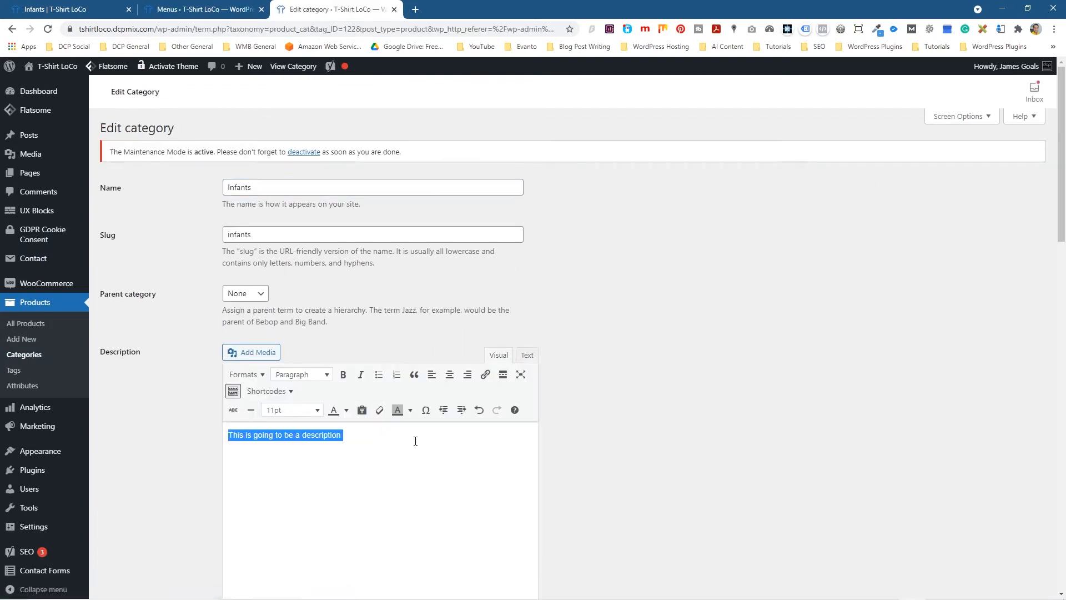
key("ctrl+c")
key("ctrl+v")
key("ctrl+v")
key("ctrl+v")
key("ctrl+v")
key("ctrl+v")
key("ctrl+v")
key("ctrl+v")
key("ctrl+v")
key("ctrl+v")
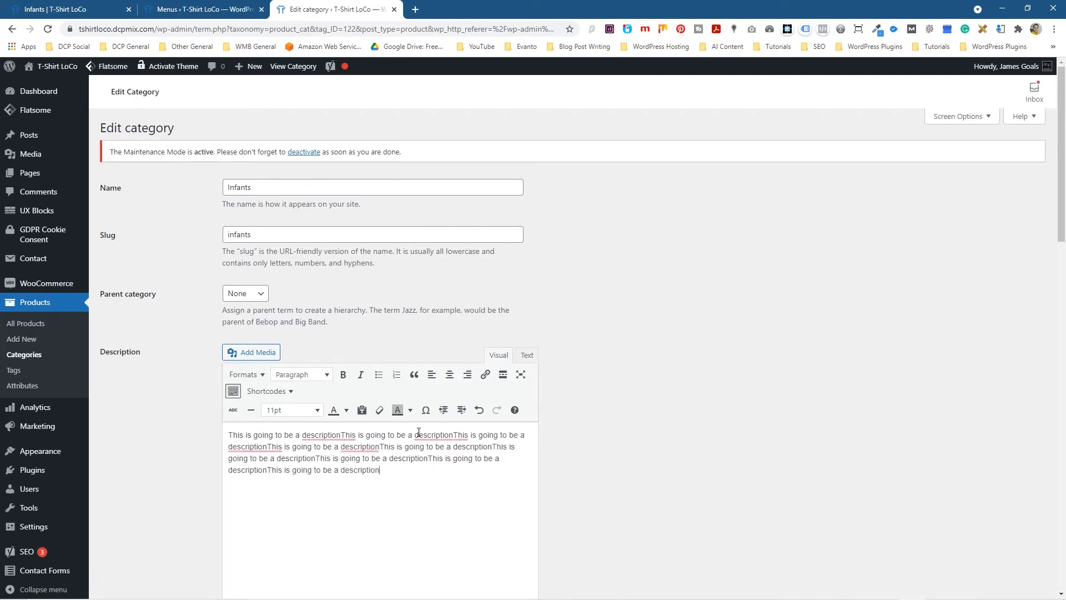
- Copy the full category description into the Yoast SEO meta description and update the Infants category
scroll(621, 417, "down", 14)
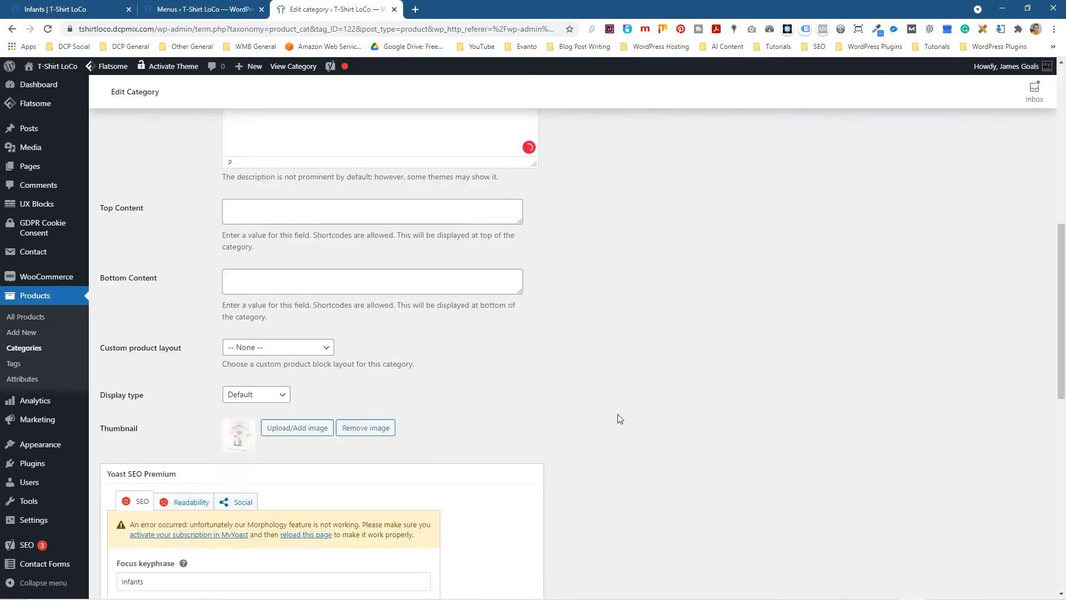
scroll(489, 451, "down", 5)
left_click(216, 311)
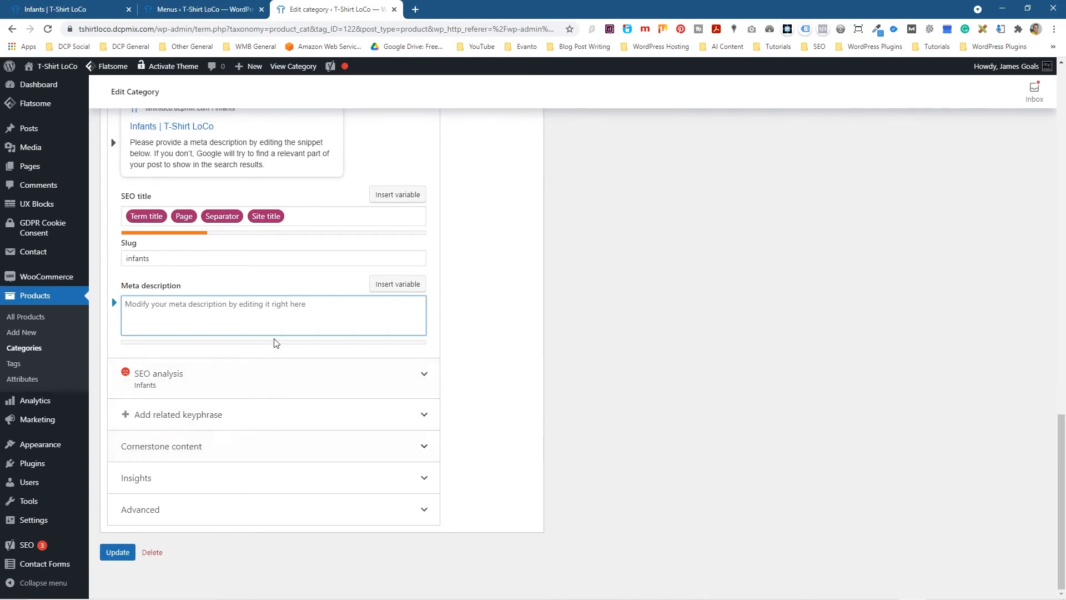
scroll(535, 266, "up", 15)
key("ctrl+a")
key("ctrl+c")
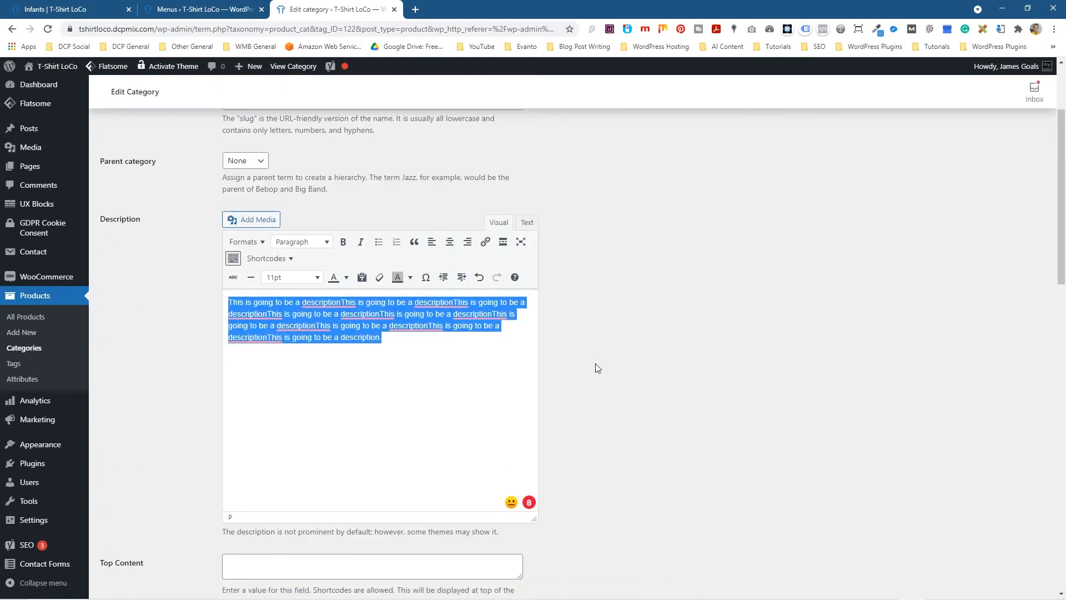
scroll(595, 363, "down", 15)
left_click(304, 449)
key("ctrl+v")
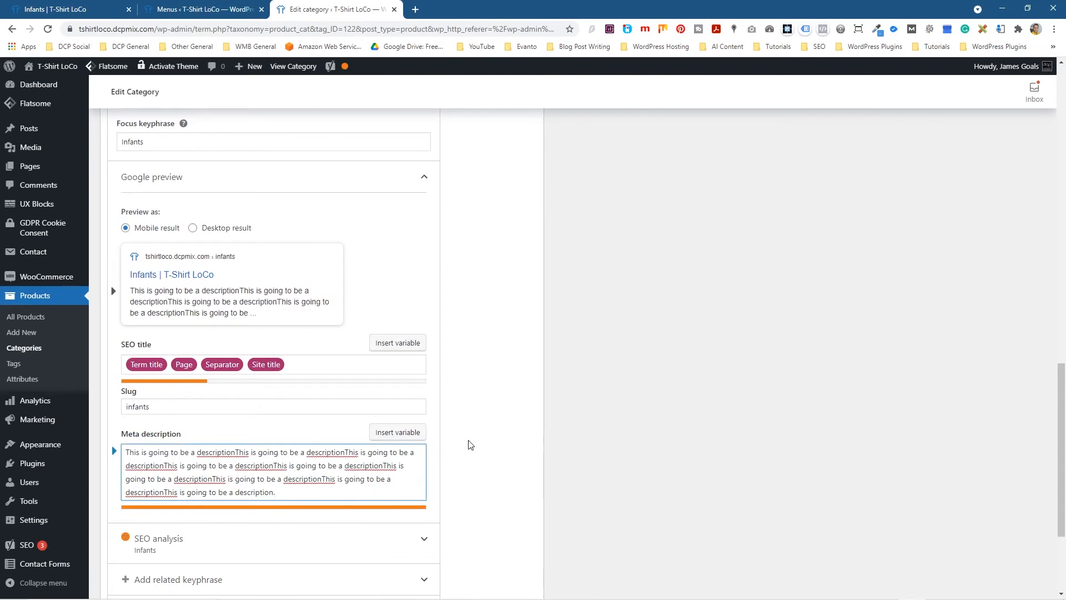
scroll(472, 438, "down", 3)
left_click(124, 555)
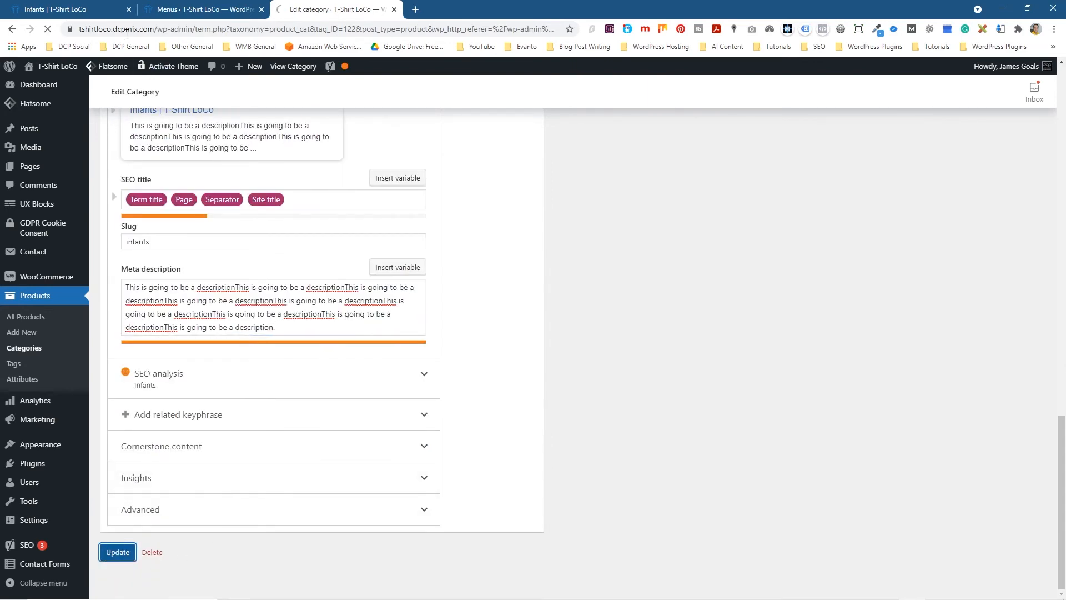
- Reload the Infants page on the storefront and examine the lengthened description above the products
left_click(72, 10)
left_click(48, 29)
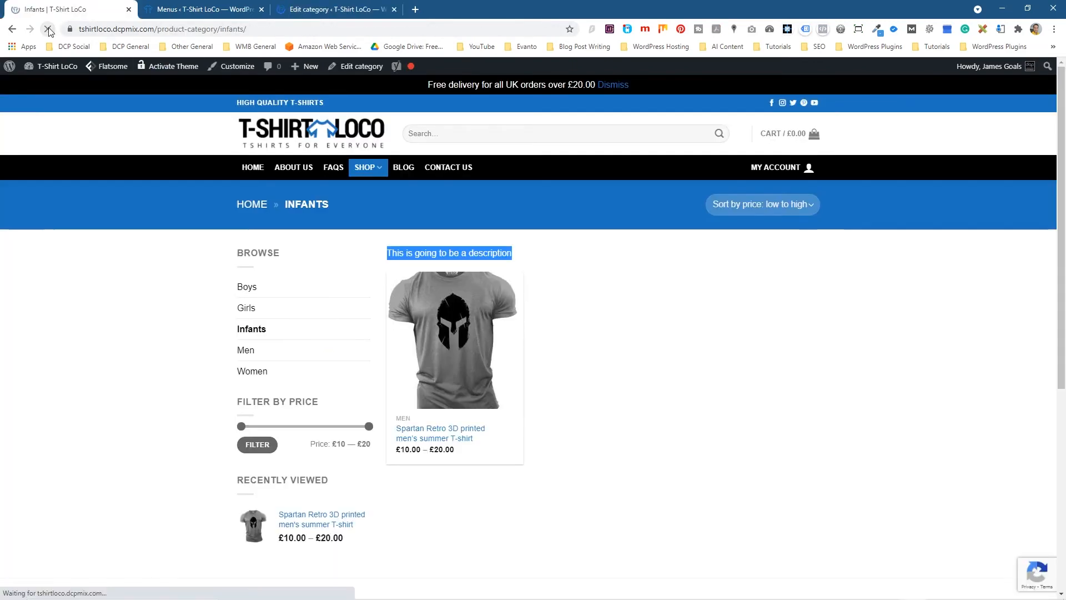
left_click_drag(525, 253, 606, 281)
left_click(606, 281)
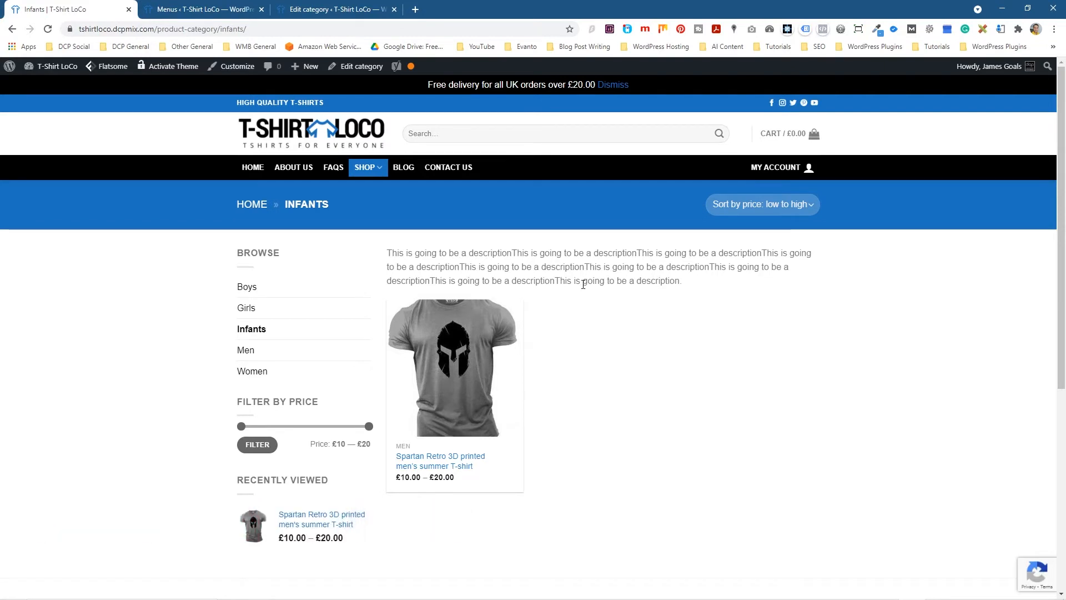
left_click_drag(488, 253, 610, 277)
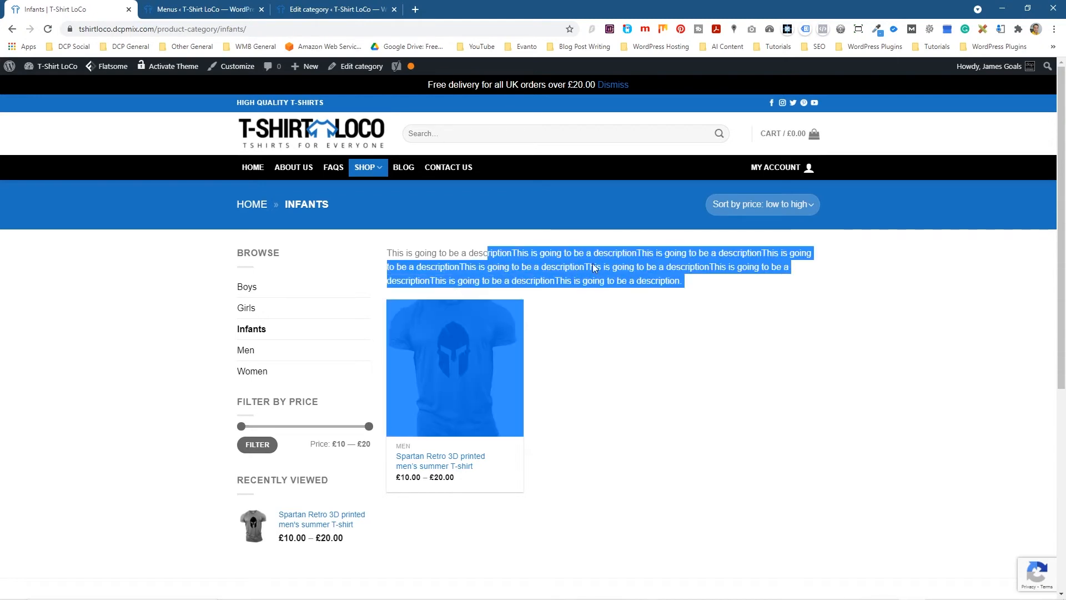
left_click(610, 257)
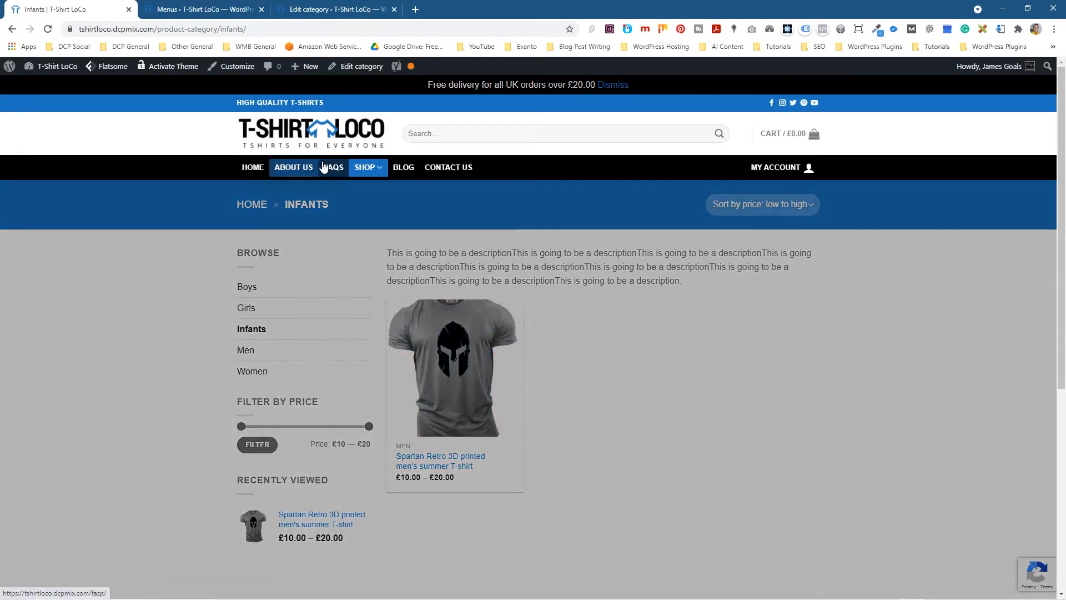
mouse_move(366, 167)
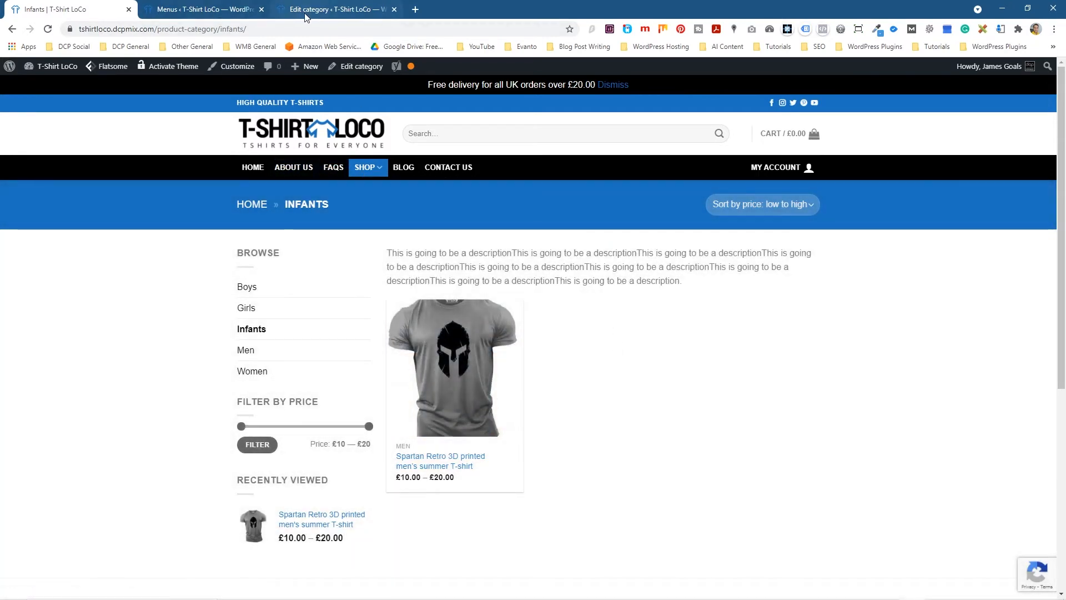
- Return to the Infants category's edit page and update the category once more
left_click(332, 10)
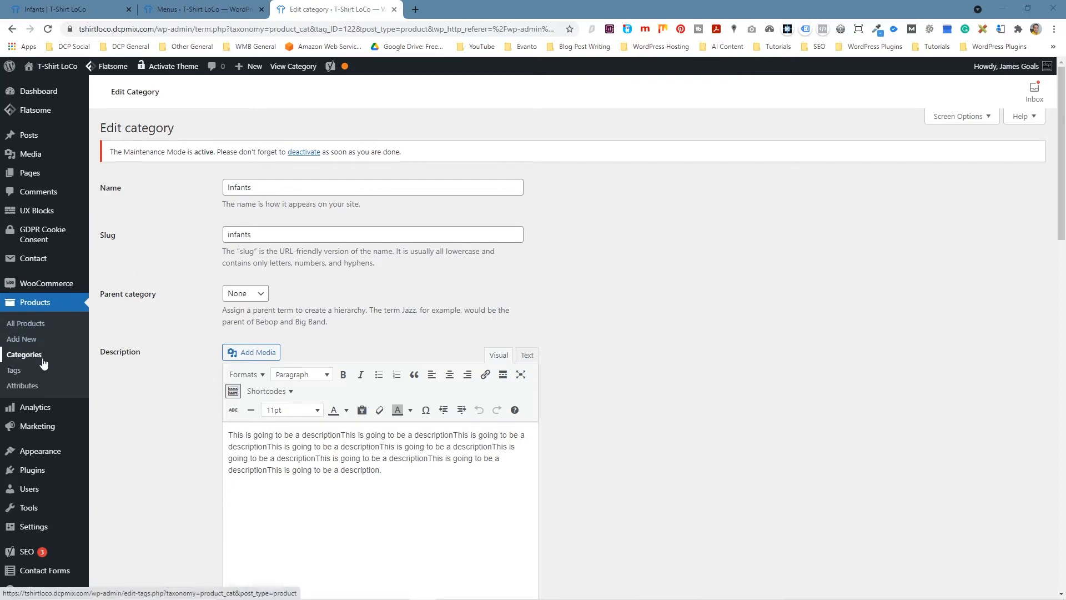
scroll(208, 288, "down", 15)
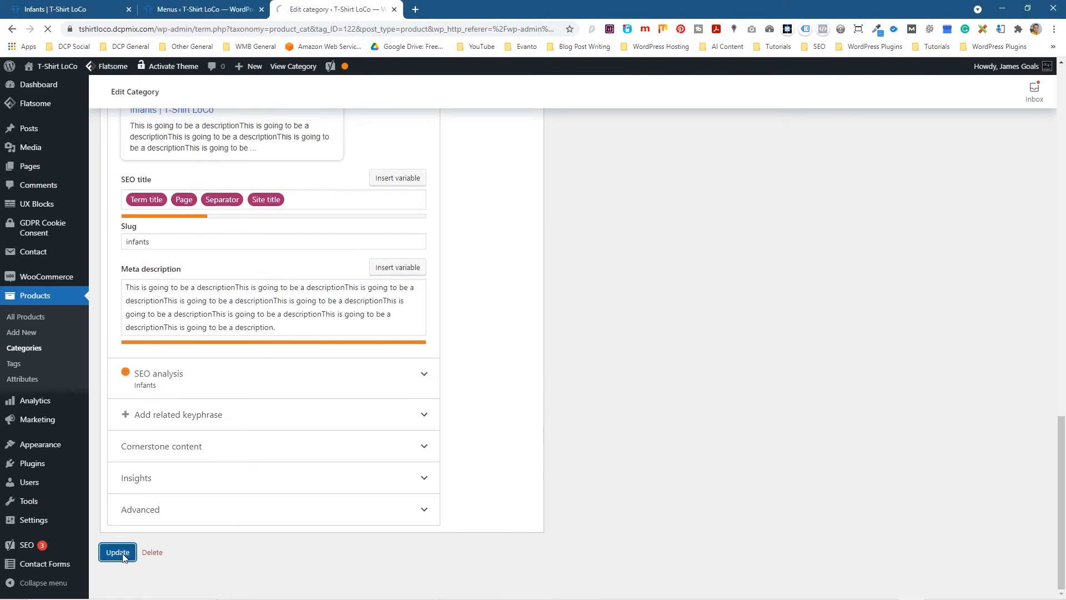
left_click(113, 552)
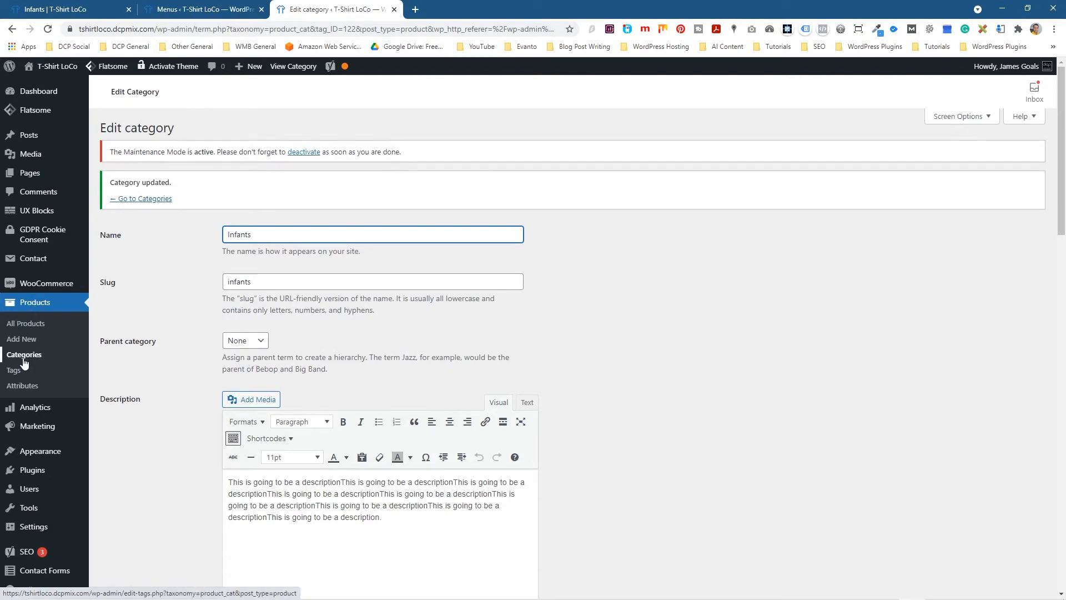
- Go back to the product categories list and check the description in the Infants row
left_click(141, 199)
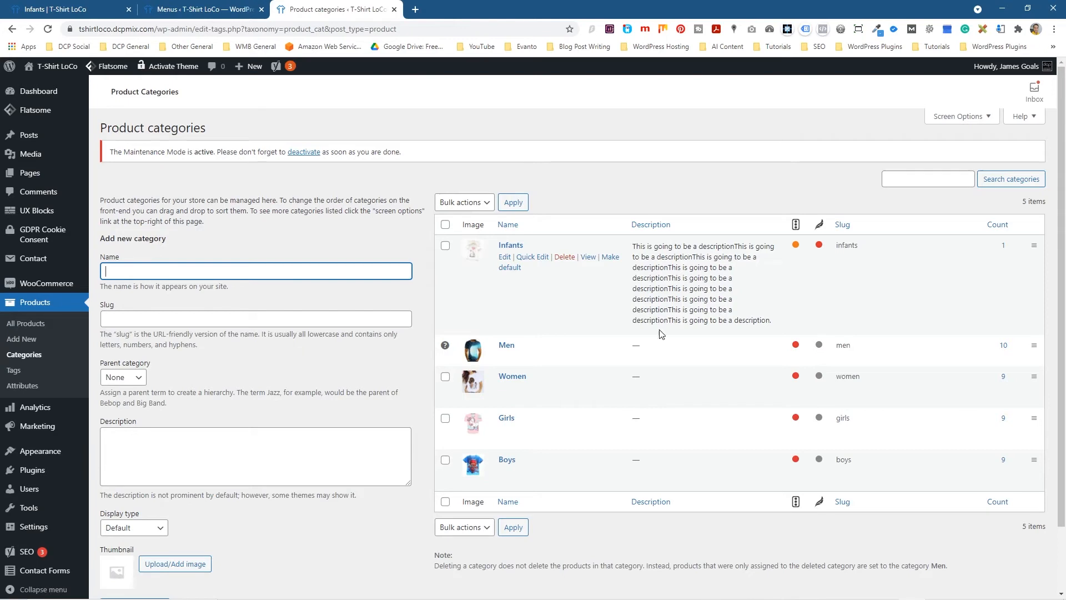
left_click_drag(683, 246, 709, 327)
left_click(689, 308)
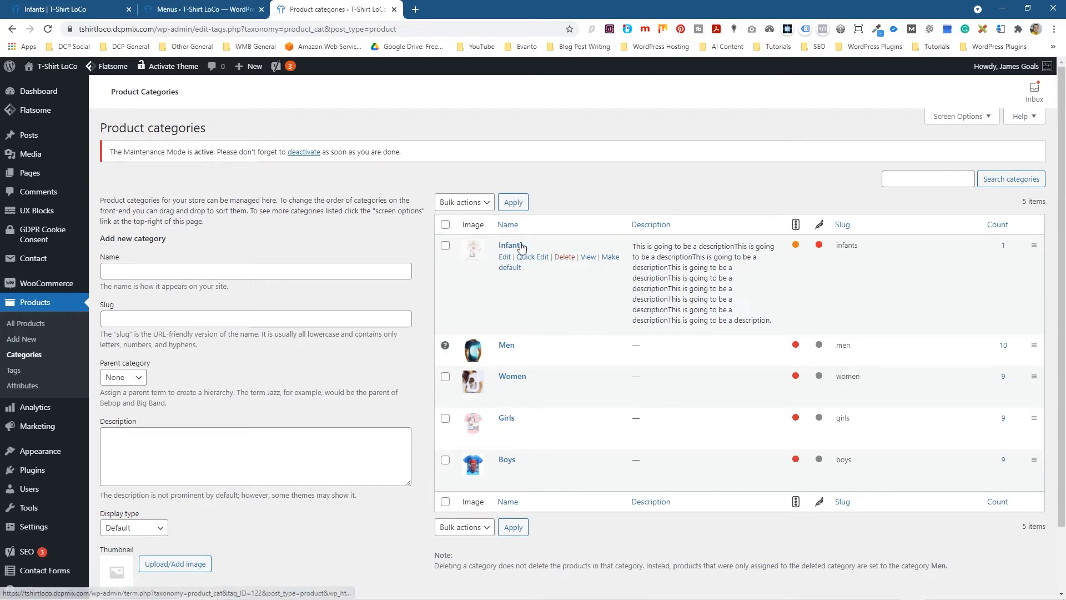
- Add a new product category named Boys with Infants as its parent category
left_click(139, 271)
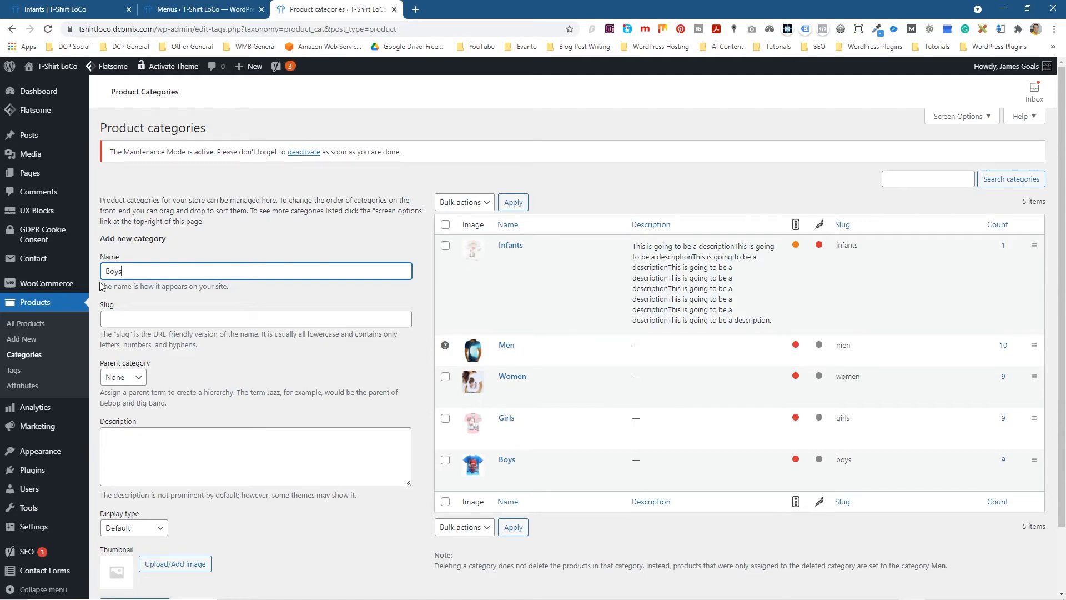
left_click(123, 377)
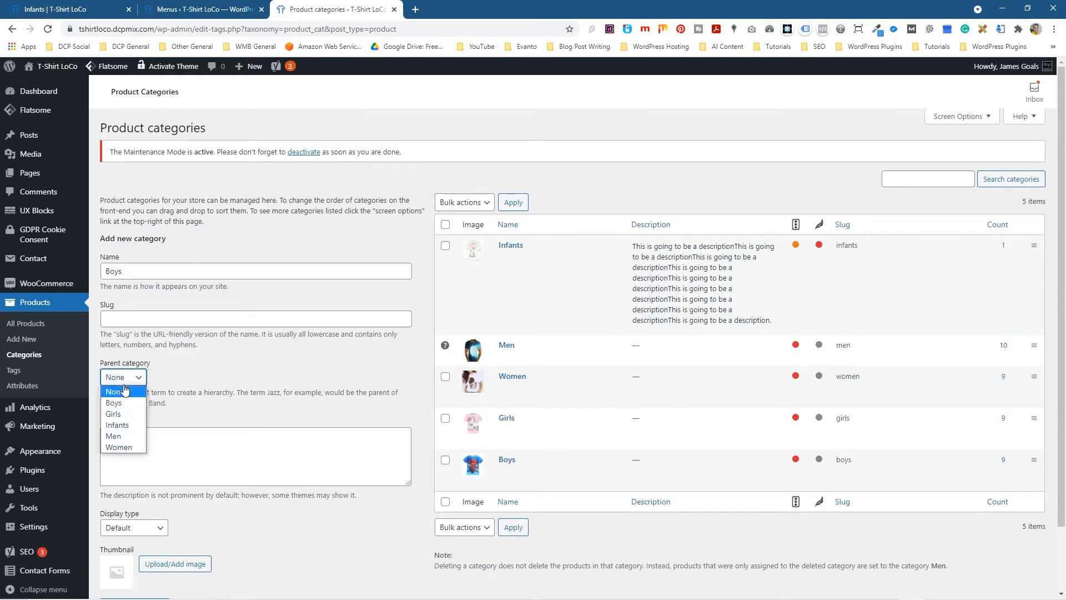
left_click(132, 421)
scroll(204, 492, "down", 2)
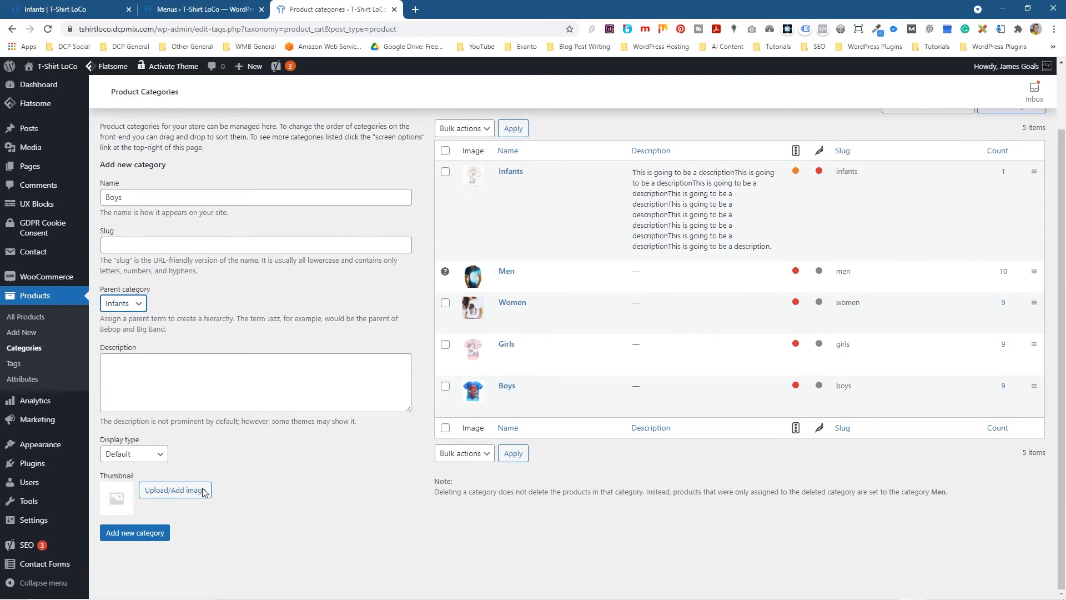
left_click(144, 537)
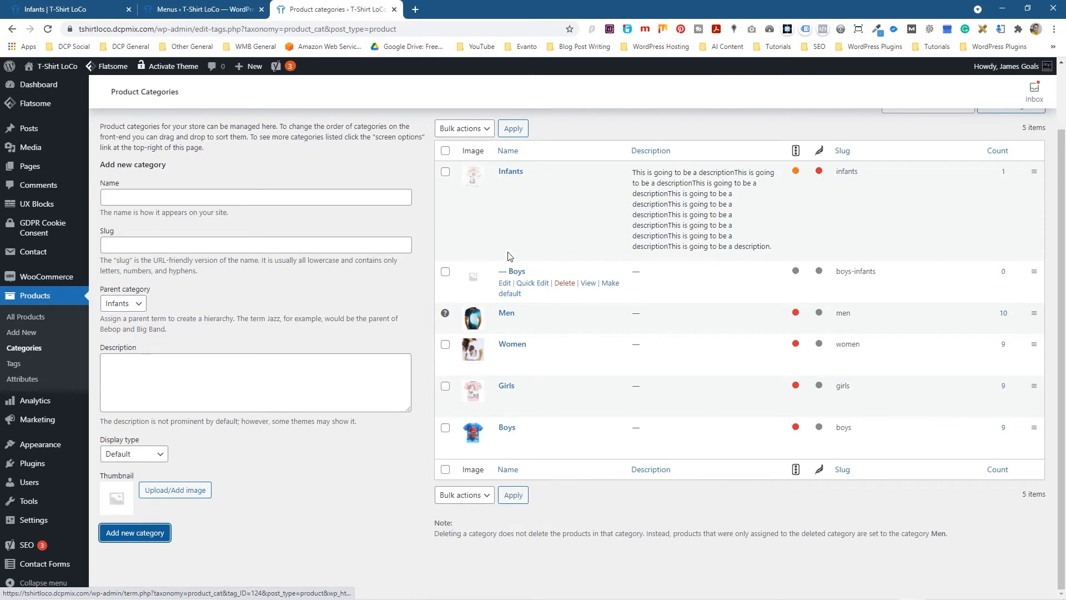
- Add a second subcategory named Girls under the Infants parent category
left_click(141, 196)
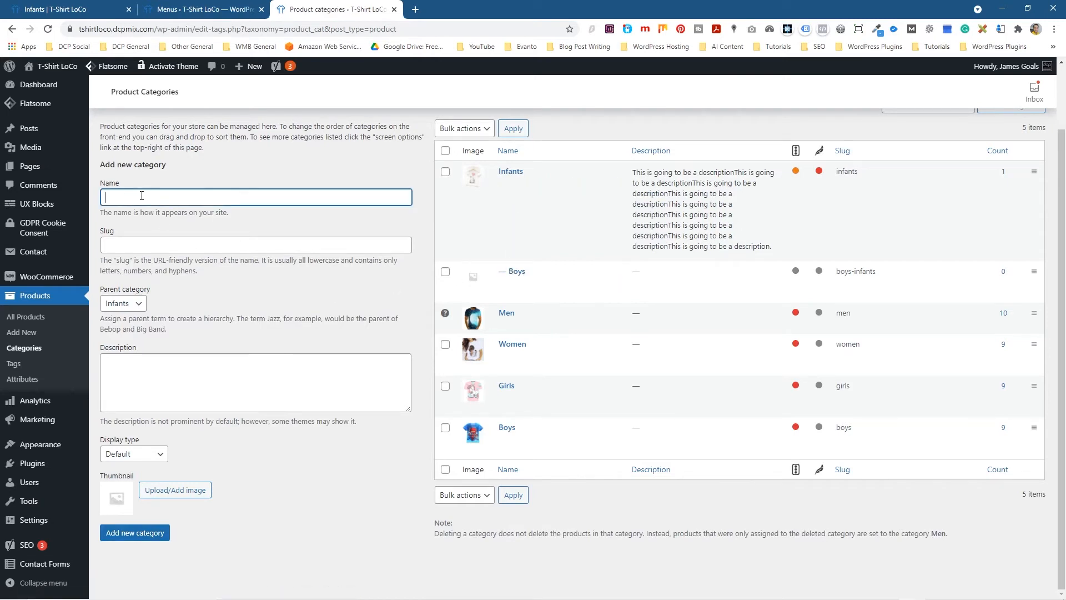
type("Girls")
left_click(137, 536)
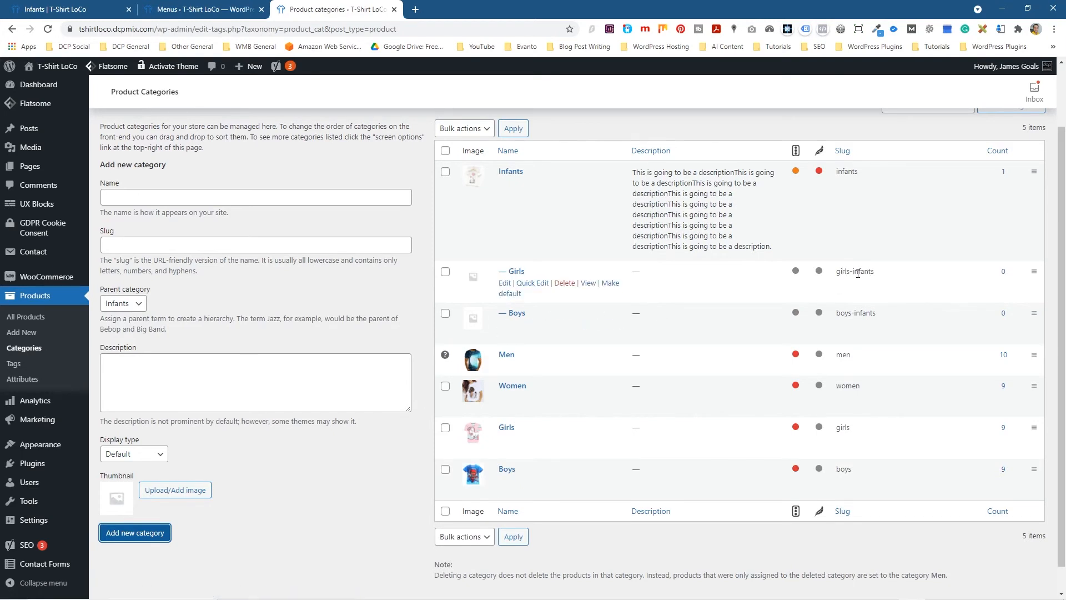
- Reload the storefront and browse the main Girls category, Infants and its Boys subcategory to compare their pages
left_click(52, 12)
left_click(48, 29)
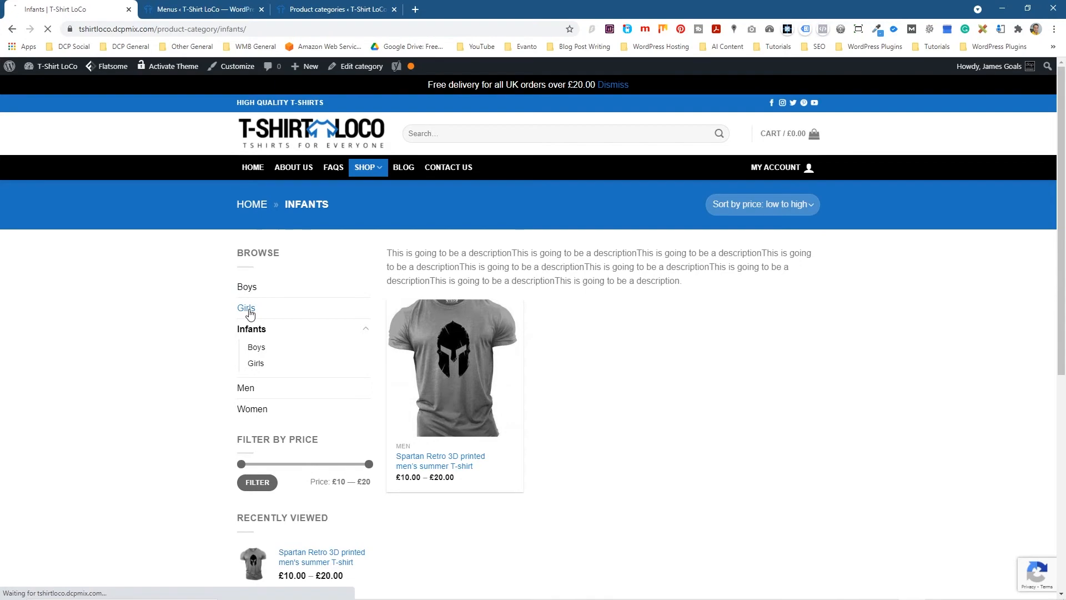
left_click(247, 307)
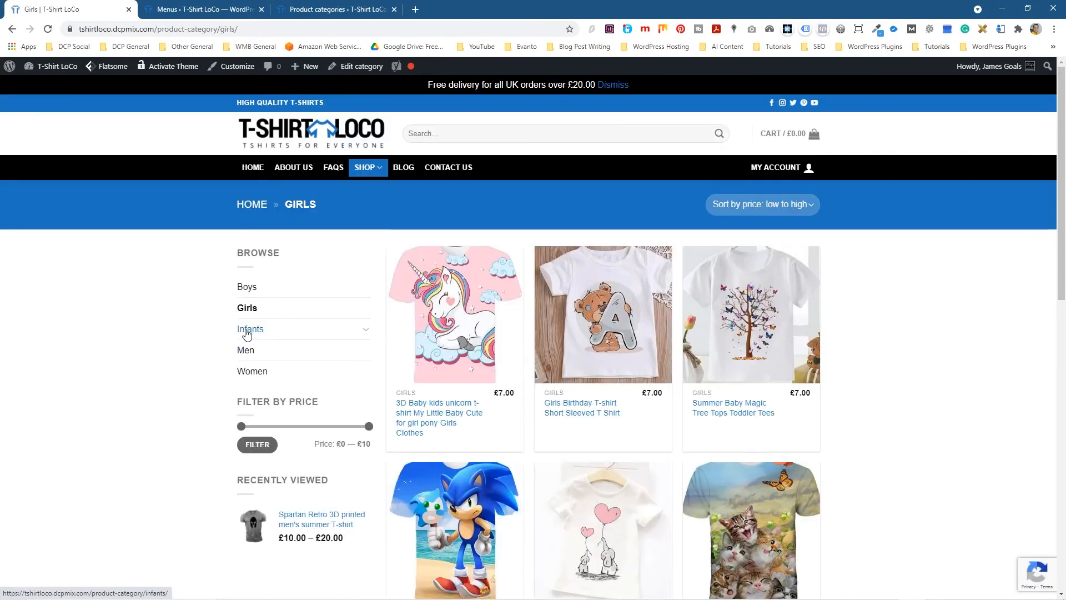
left_click(247, 331)
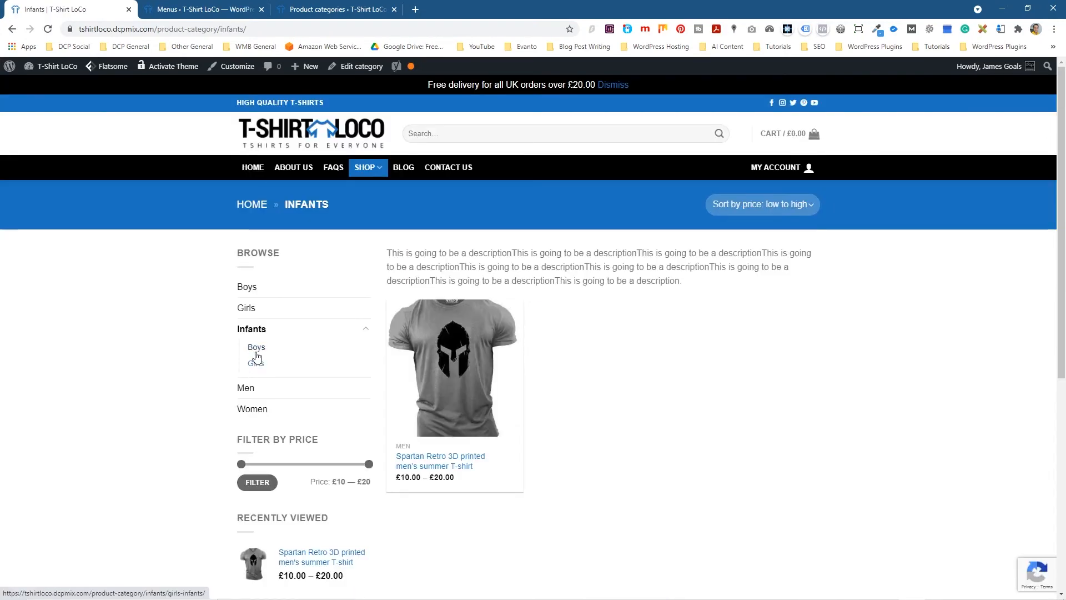
left_click(256, 349)
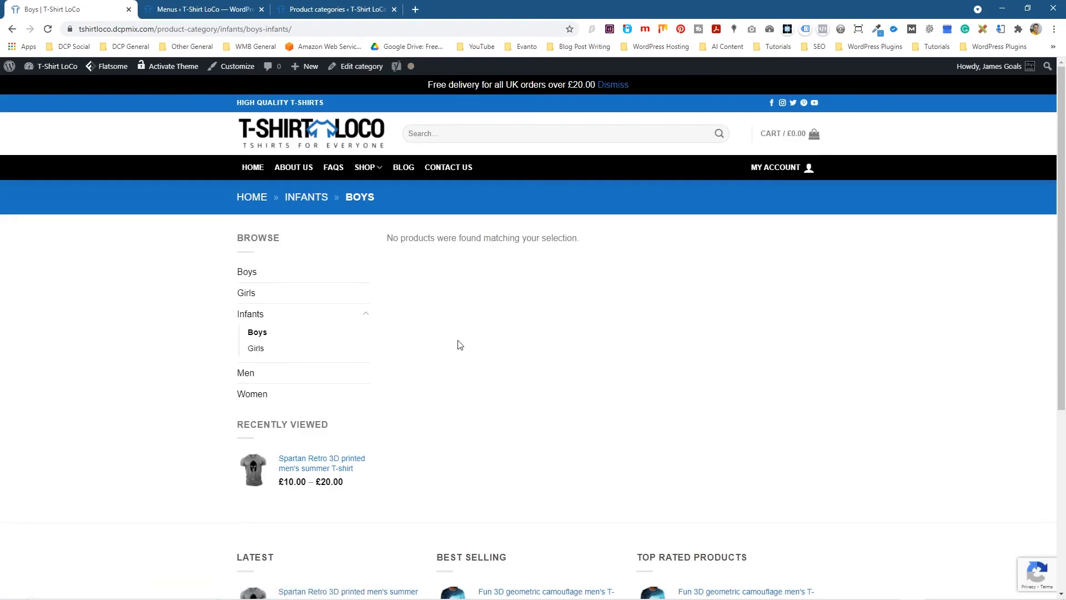
- View the Girls subcategory page under Infants, and return to the Infants category page
left_click(254, 350)
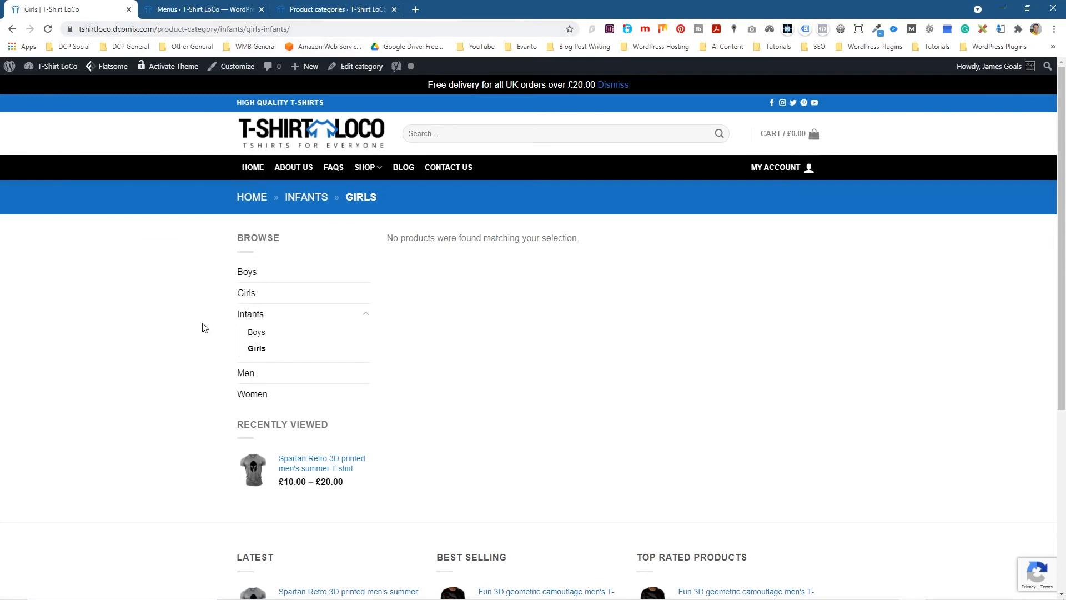
left_click(253, 313)
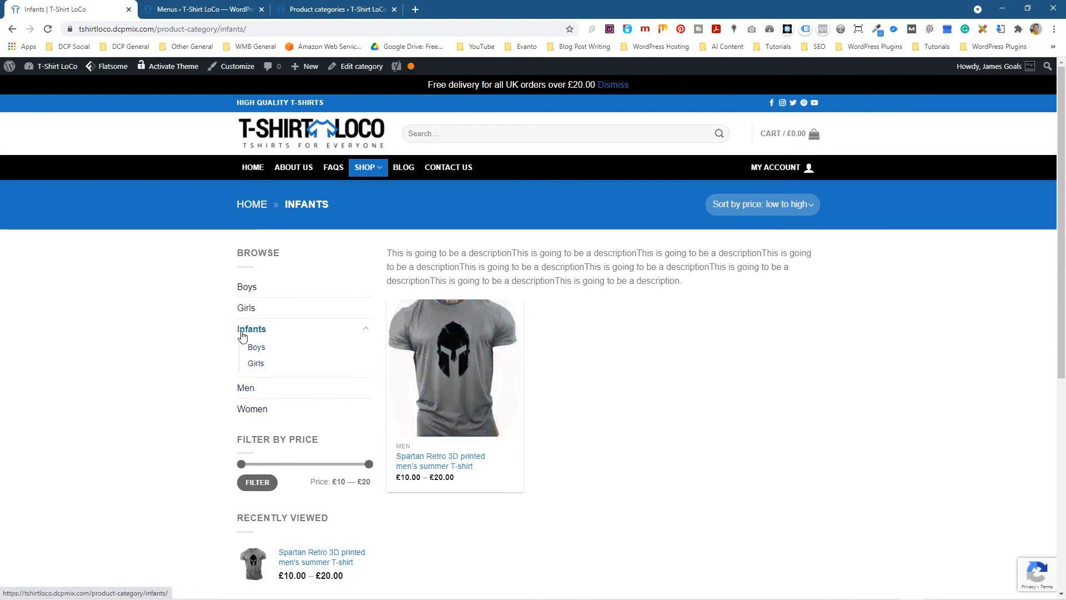
- In the store admin's product list, quick-edit Baby Goku Cartoon T-Shirt for Boys to add the Boys subcategory under Infants
left_click(322, 9)
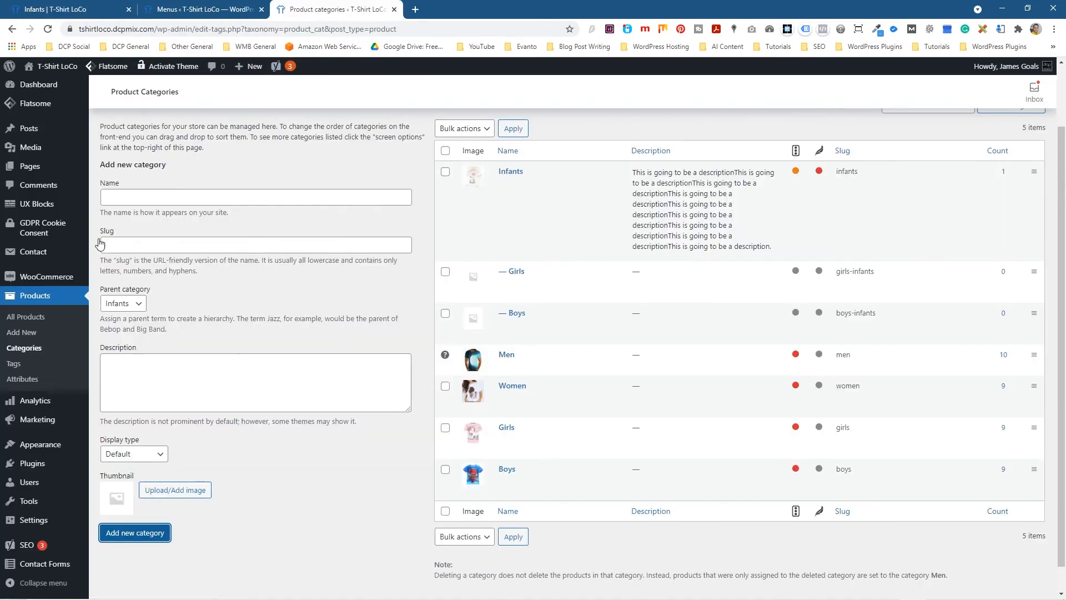
left_click(32, 299)
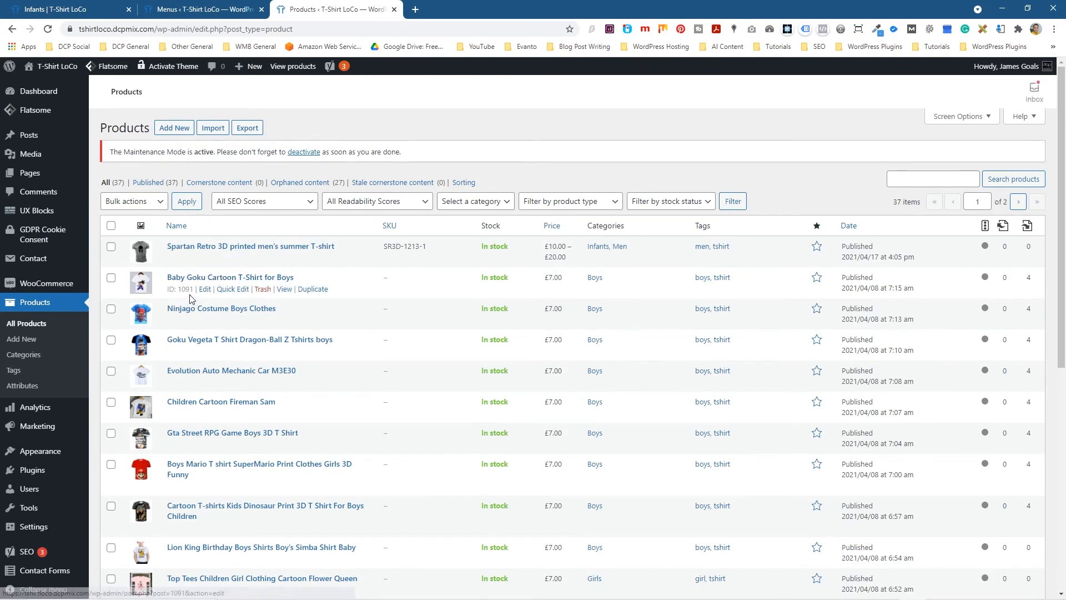
left_click(232, 289)
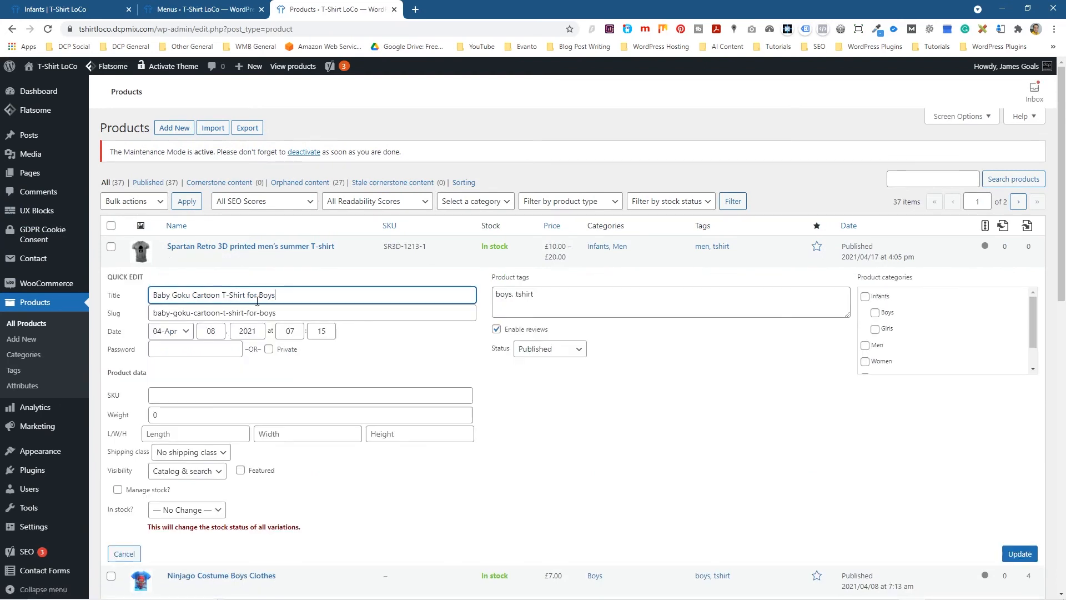
left_click(875, 313)
left_click(876, 330)
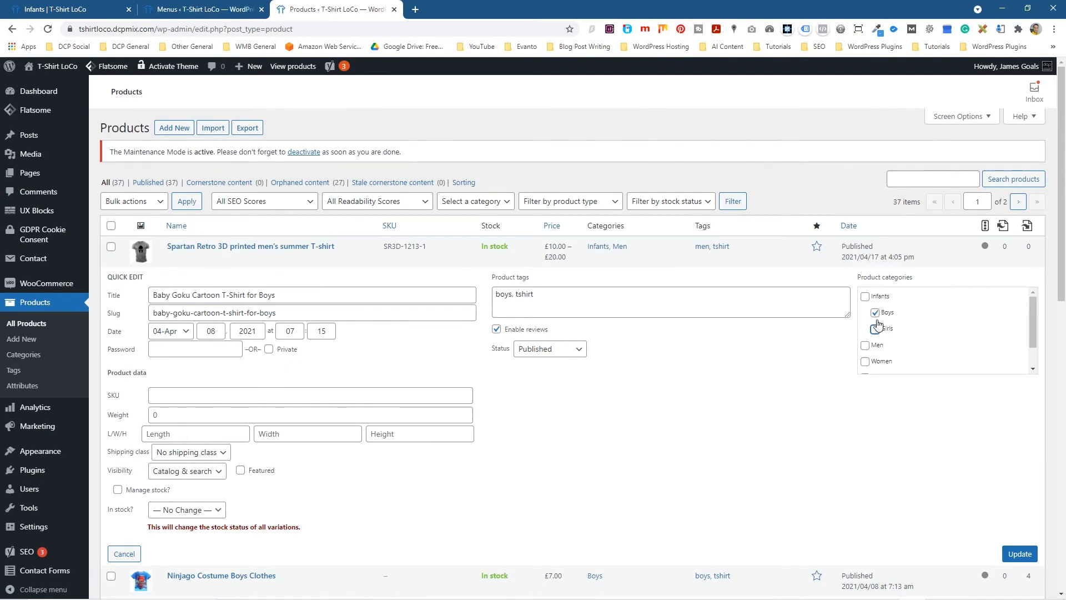
left_click(1019, 554)
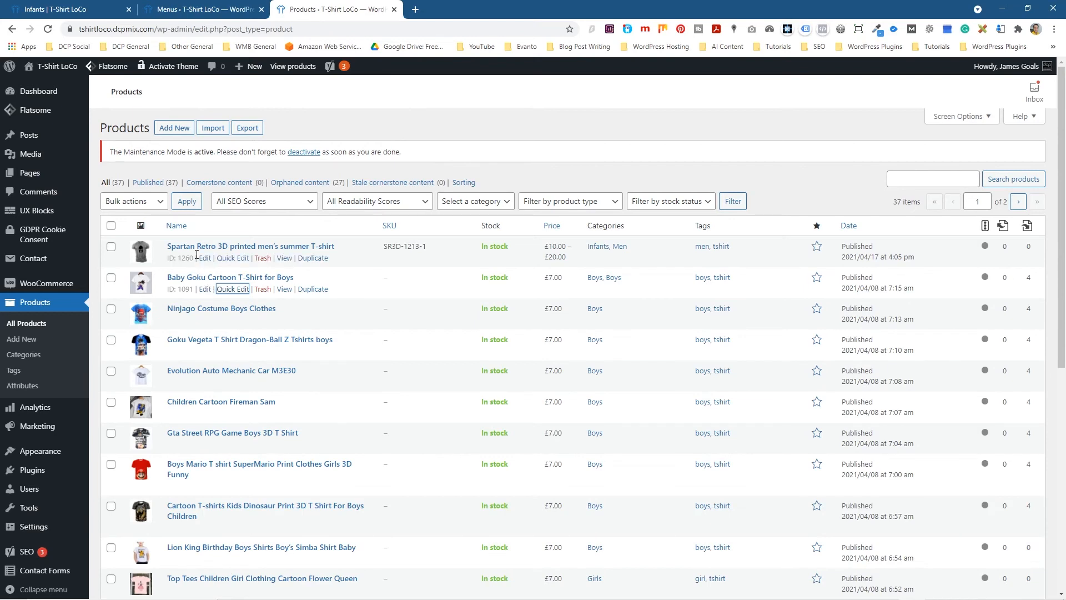
- Quick-edit Spartan Retro 3D printed men's summer T-shirt, replacing its Infants category with the Girls subcategory under Infants
left_click(227, 258)
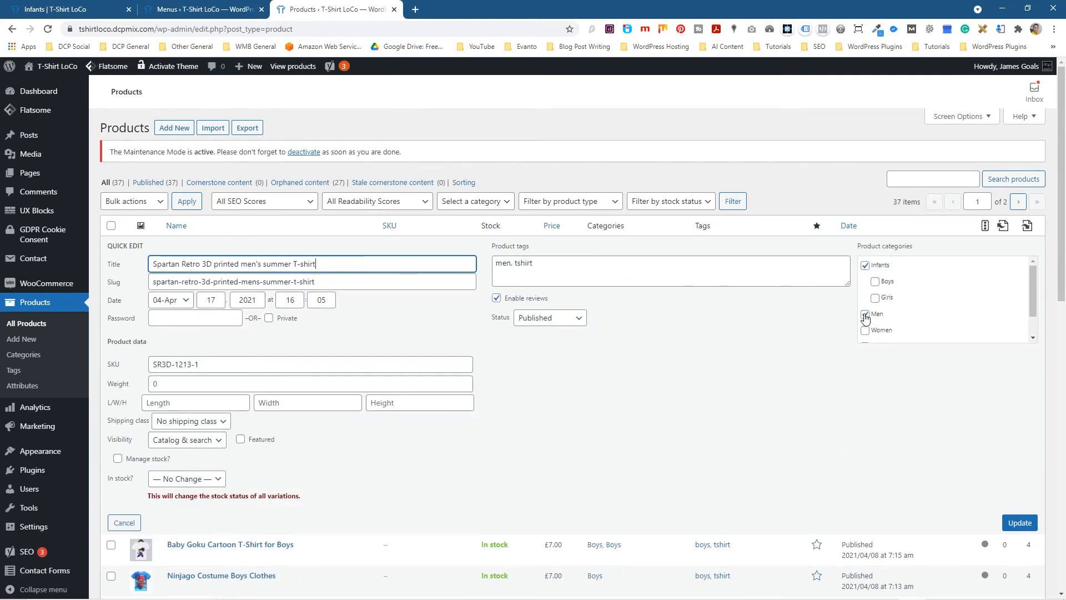
left_click(865, 265)
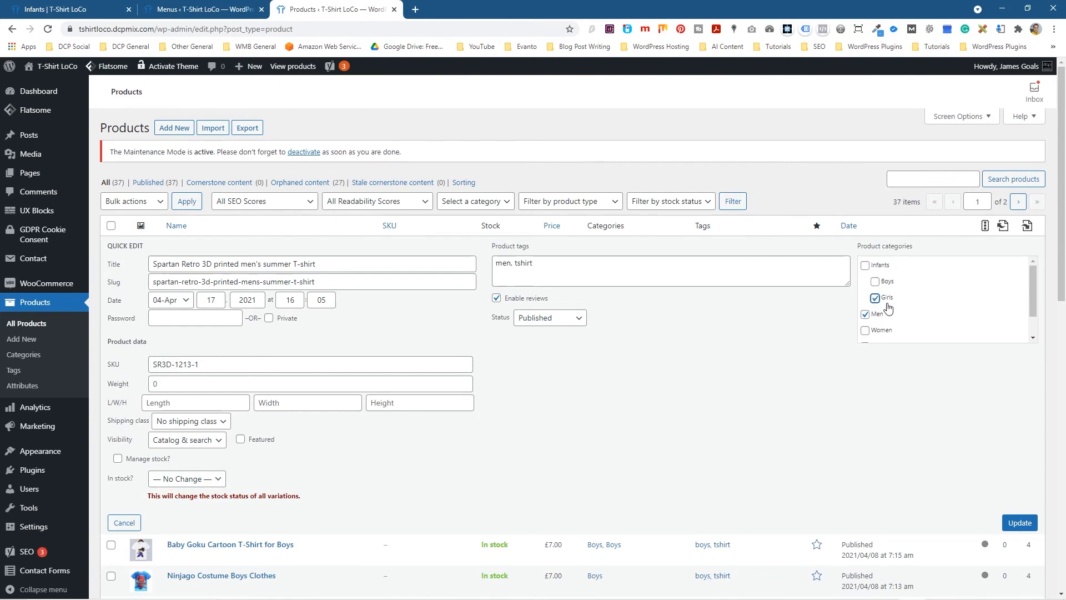
left_click(1020, 524)
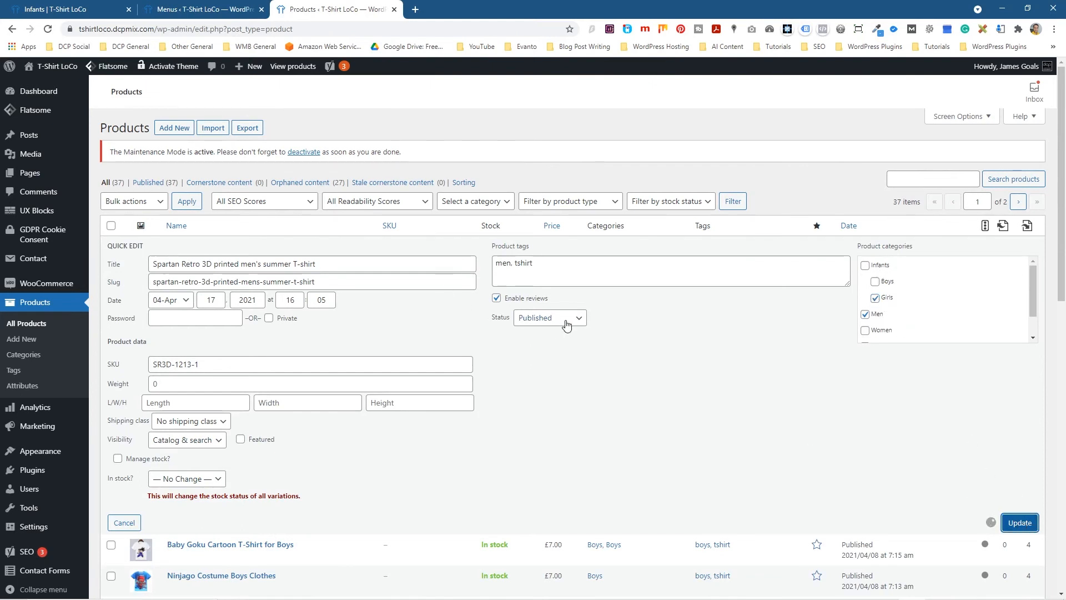
- Reload the storefront and check which products appear under Infants and its Boys and Girls subcategories
left_click(54, 9)
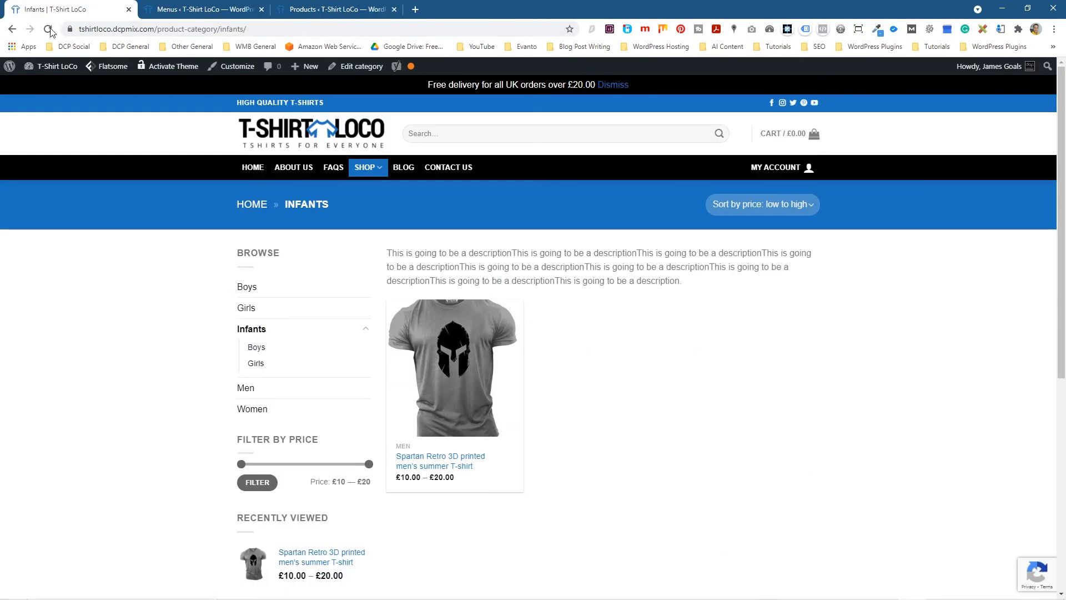
left_click(49, 28)
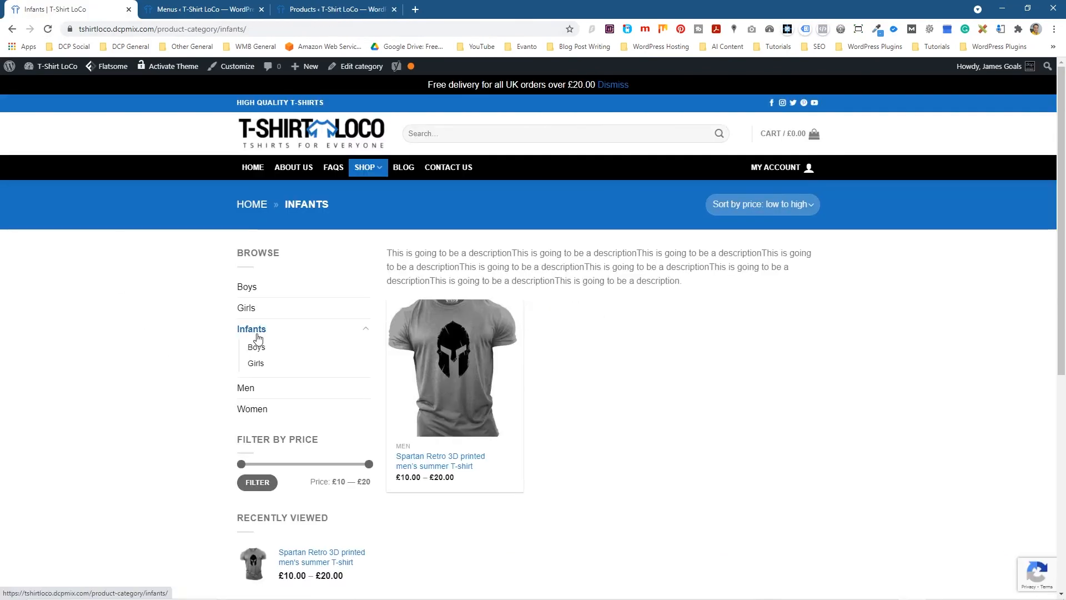
left_click(258, 334)
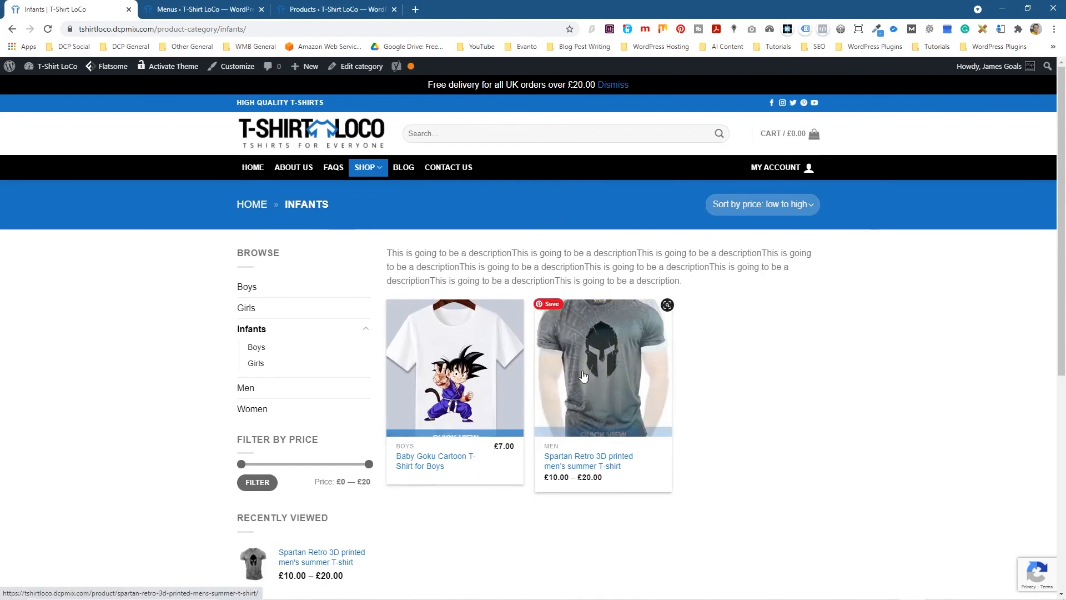
left_click(256, 349)
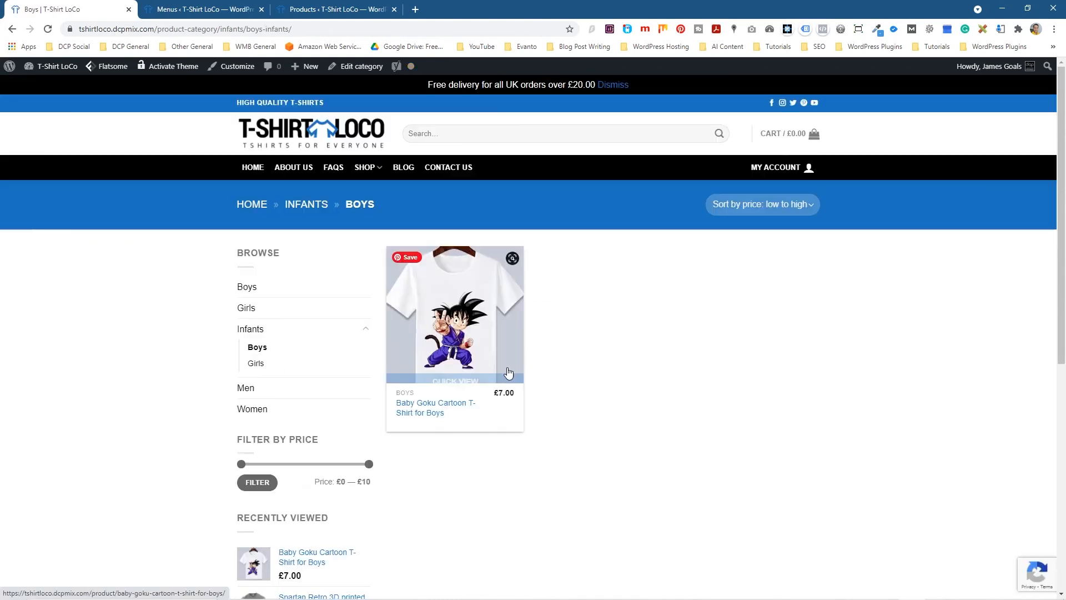
left_click(257, 366)
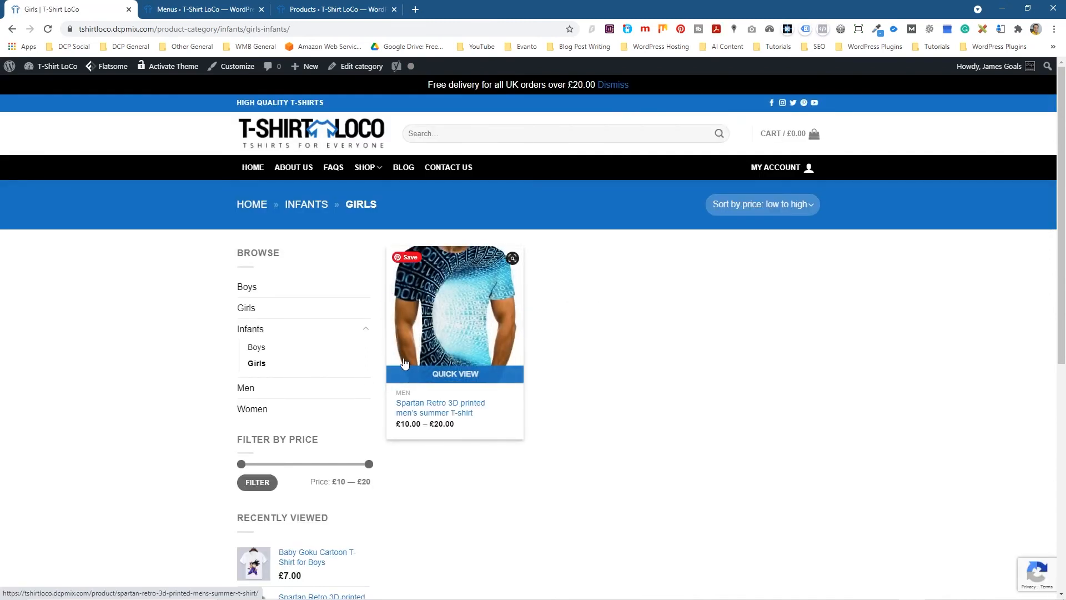
left_click(249, 333)
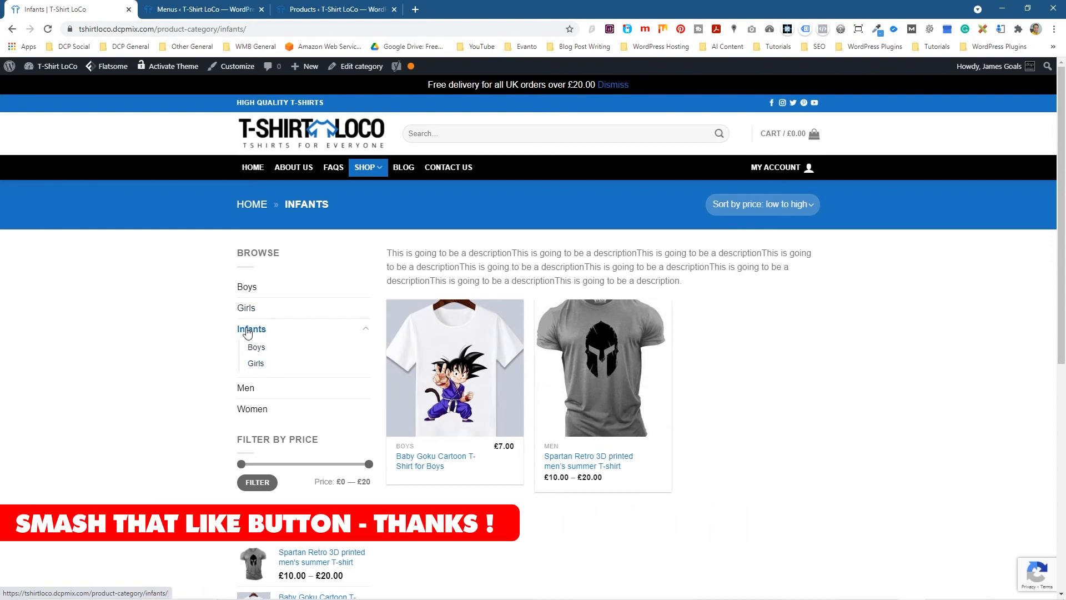
- Compare the Men category page with Infants, and open the Infant entry from the storefront's Shop navigation
left_click(247, 387)
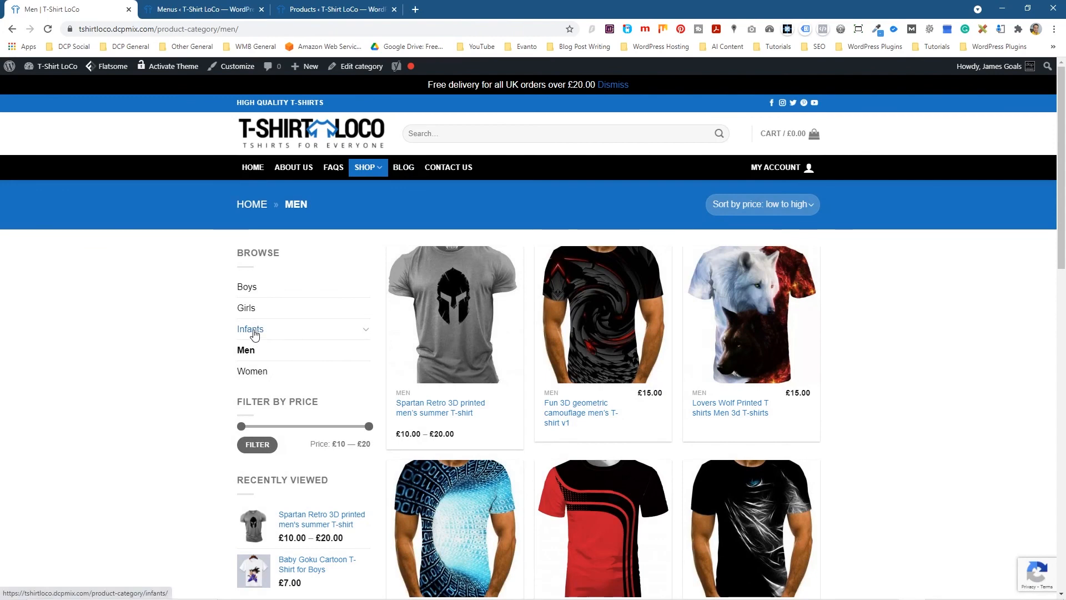
left_click(255, 334)
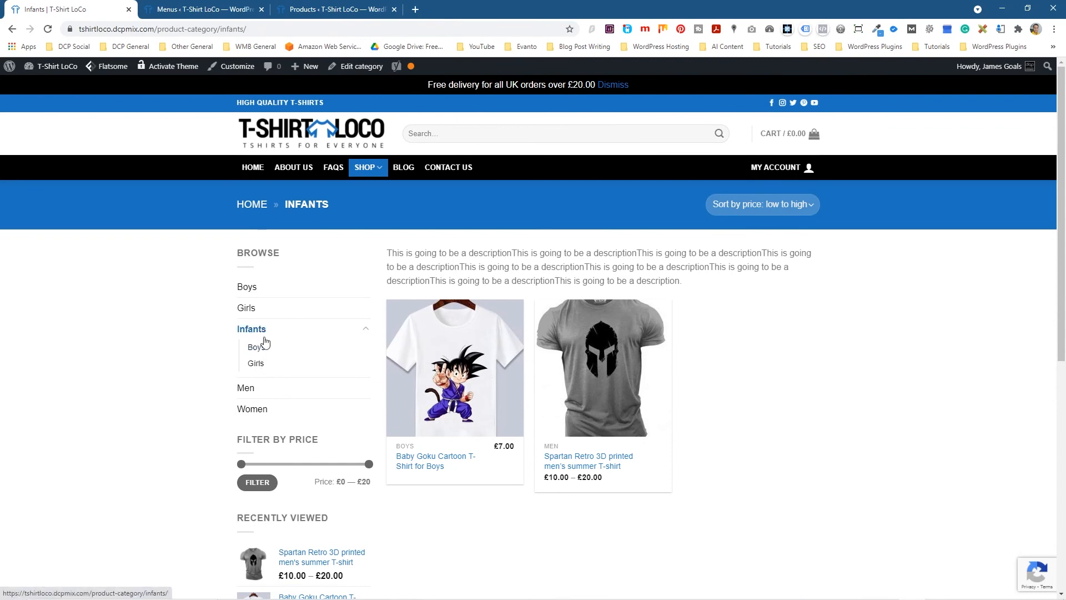
mouse_move(368, 169)
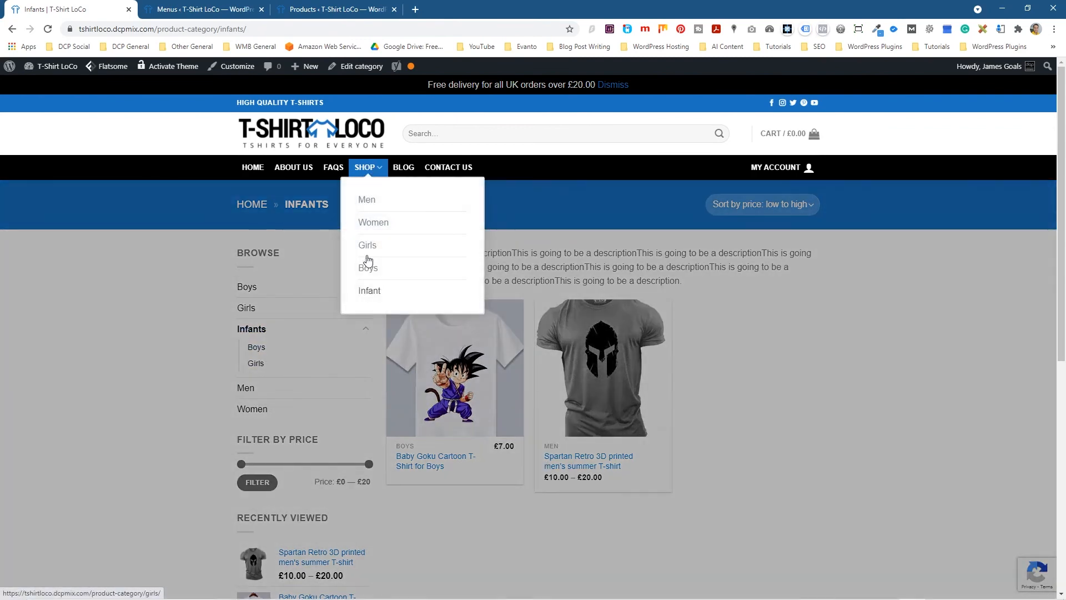
left_click(365, 299)
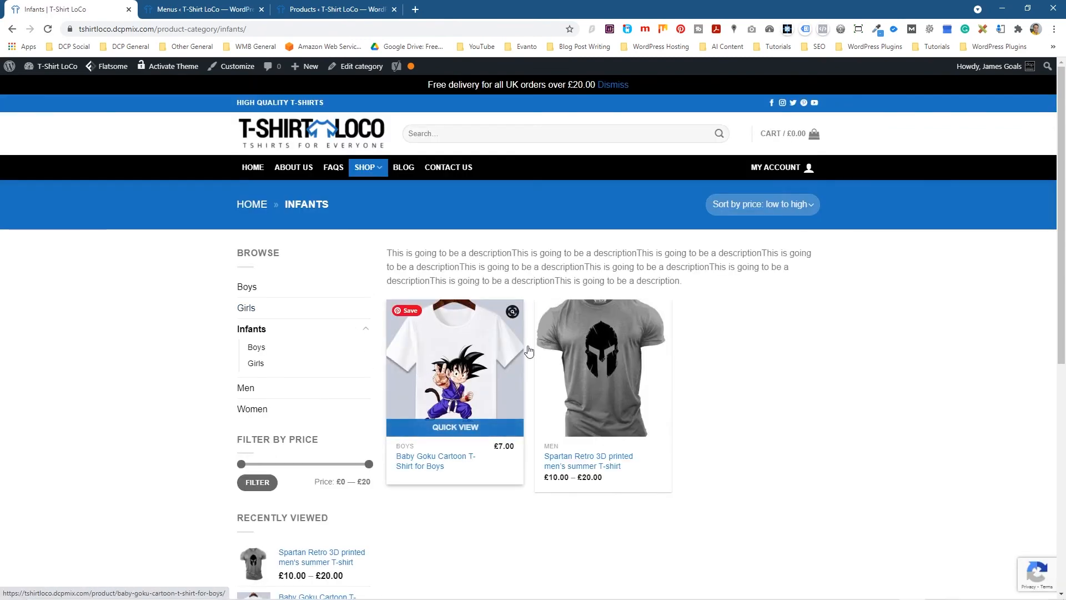
- View the Boys and Girls subcategory pages under Infants once more, and minimize the browser window
left_click(257, 348)
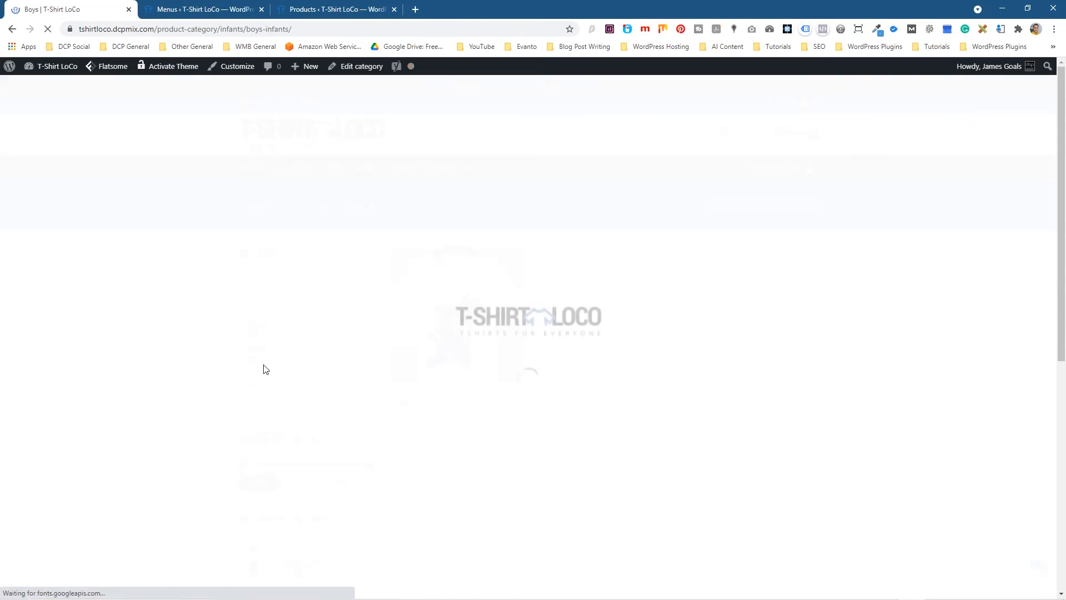
left_click(256, 370)
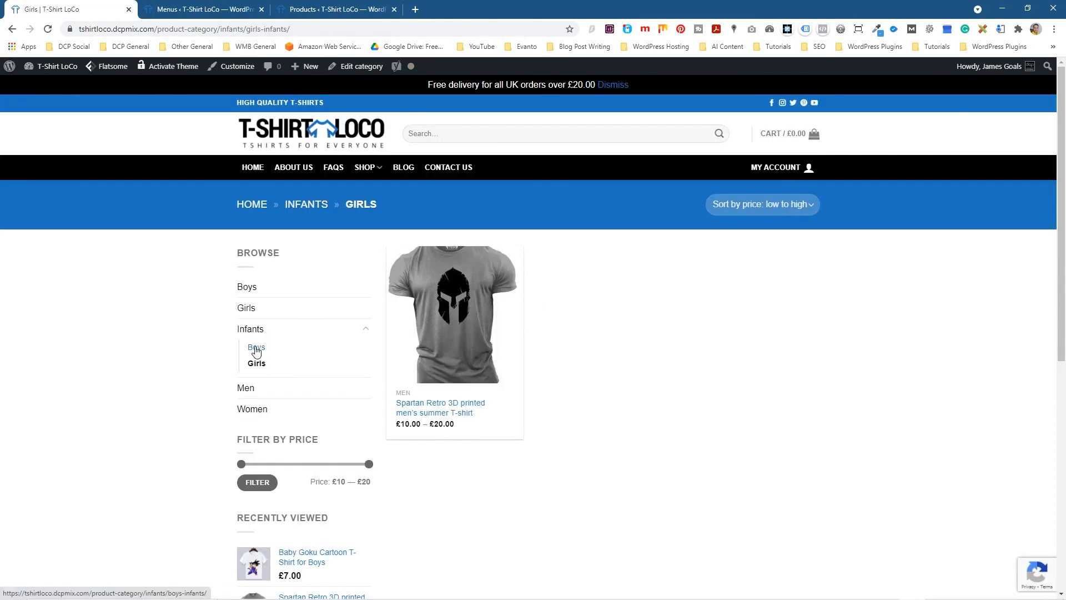
left_click(256, 349)
left_click(1002, 8)
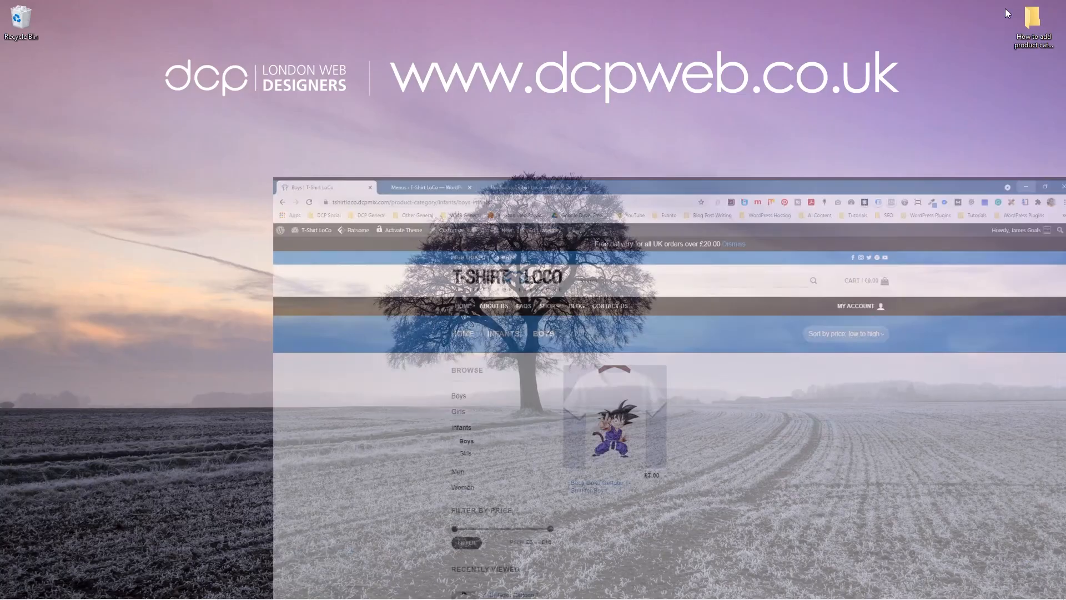